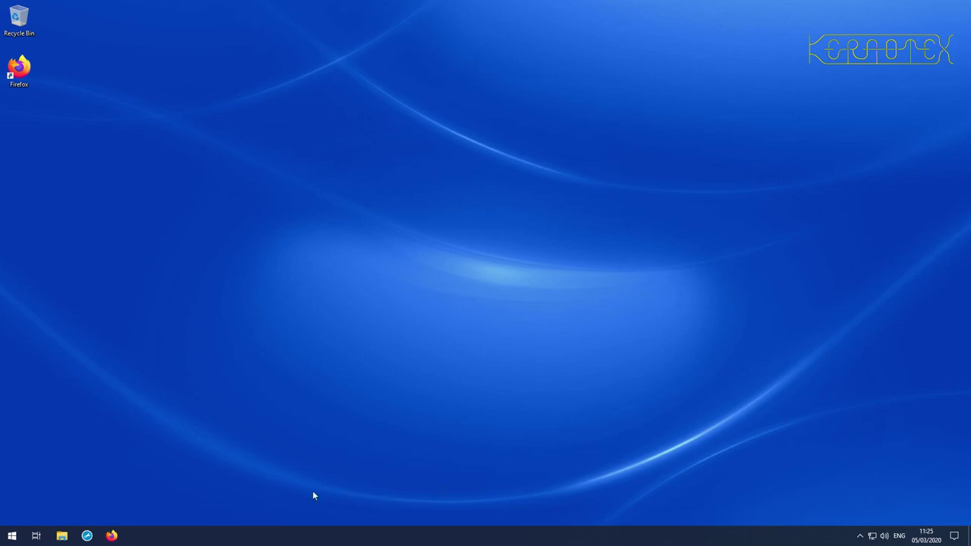
- Open Firefox, search the web for "debian" and open Debian's CD/USB ISO images page
click(112, 534)
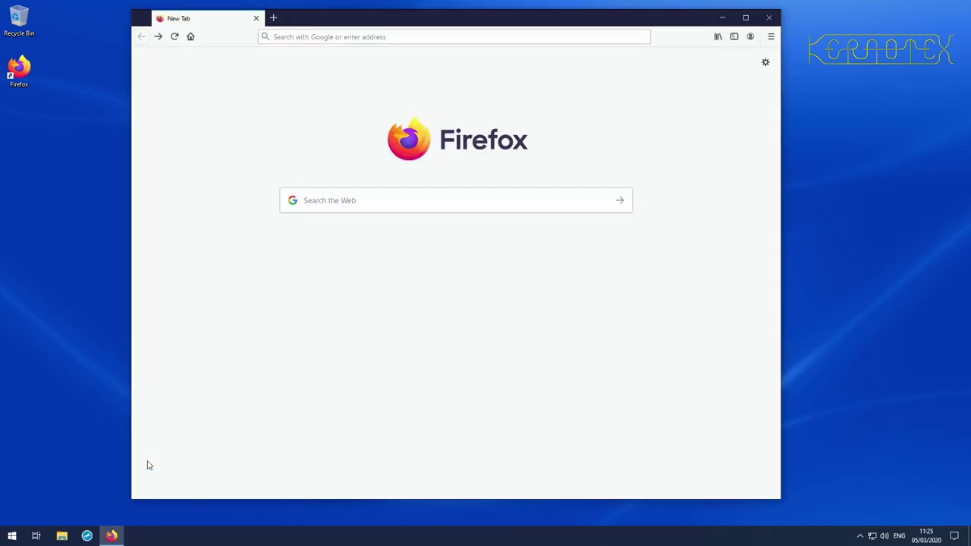
click(461, 36)
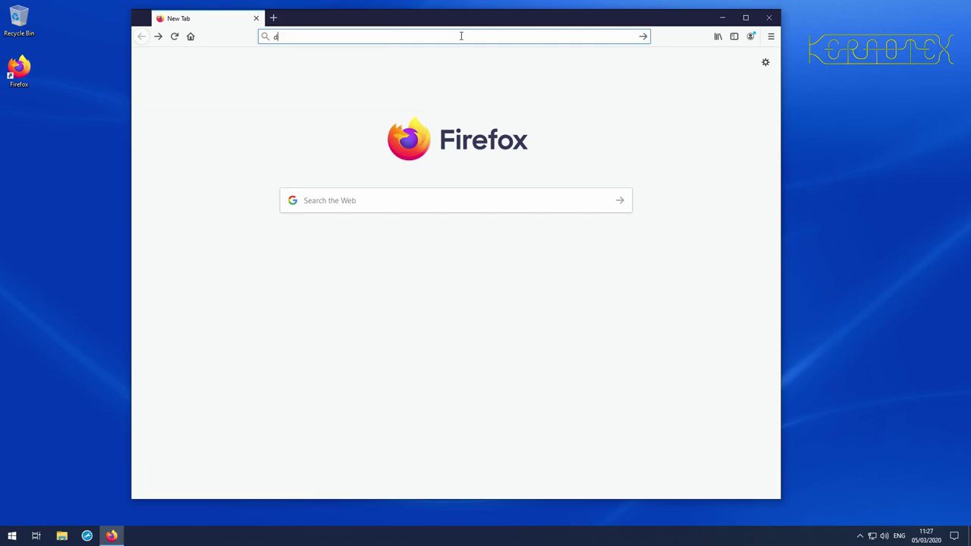
text(debian)
key(Return)
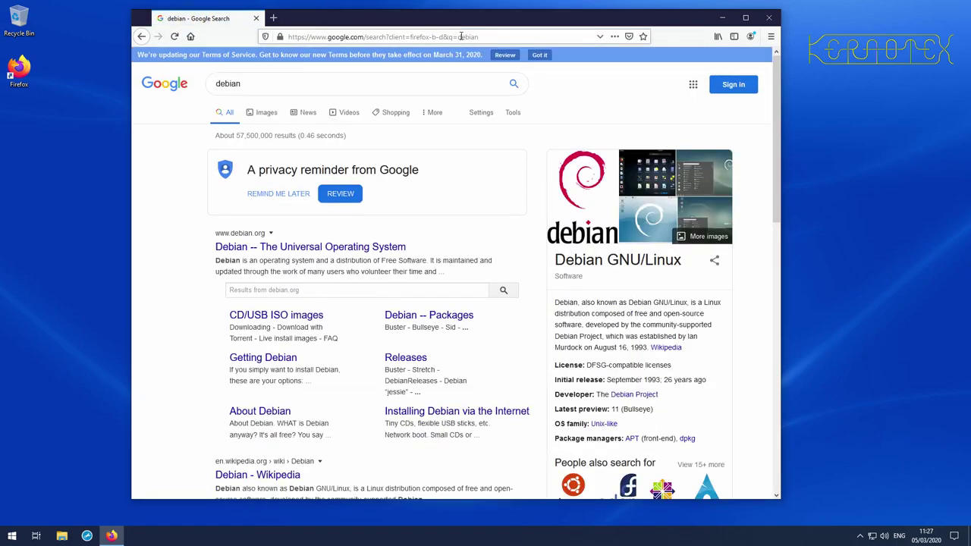
click(277, 320)
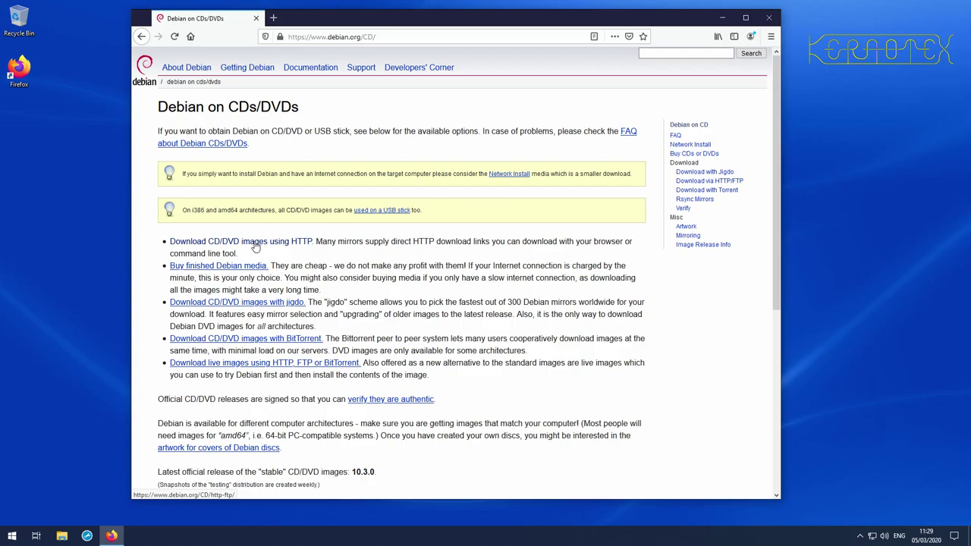
- Go to Debian's live install images and open the amd64 directory for direct DVD/USB downloads of the stable release
click(306, 365)
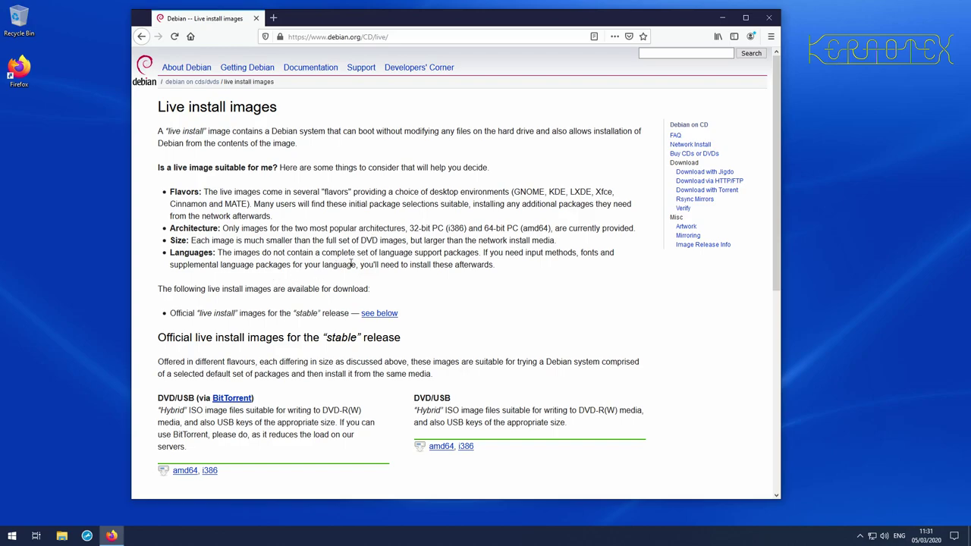
scroll(387, 246, down, 3)
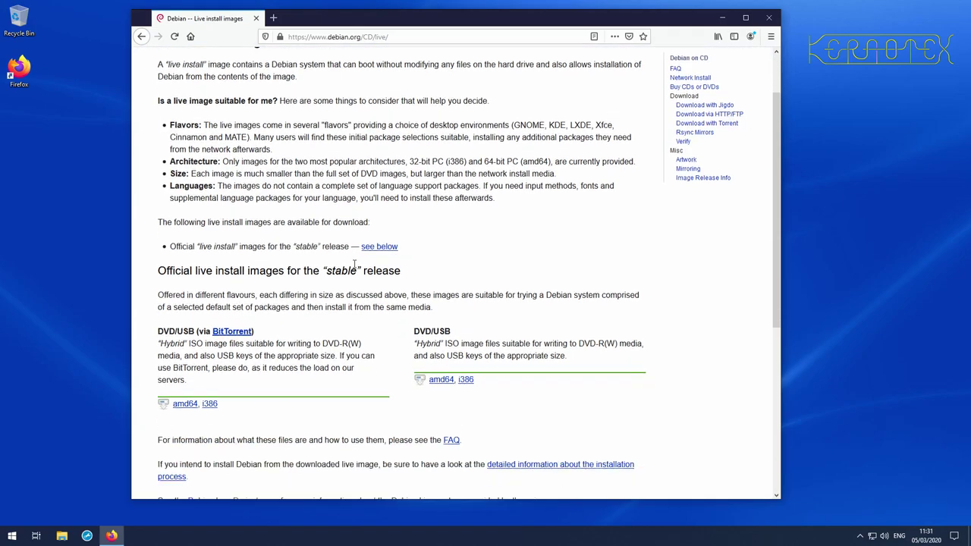
scroll(400, 225, down, 3)
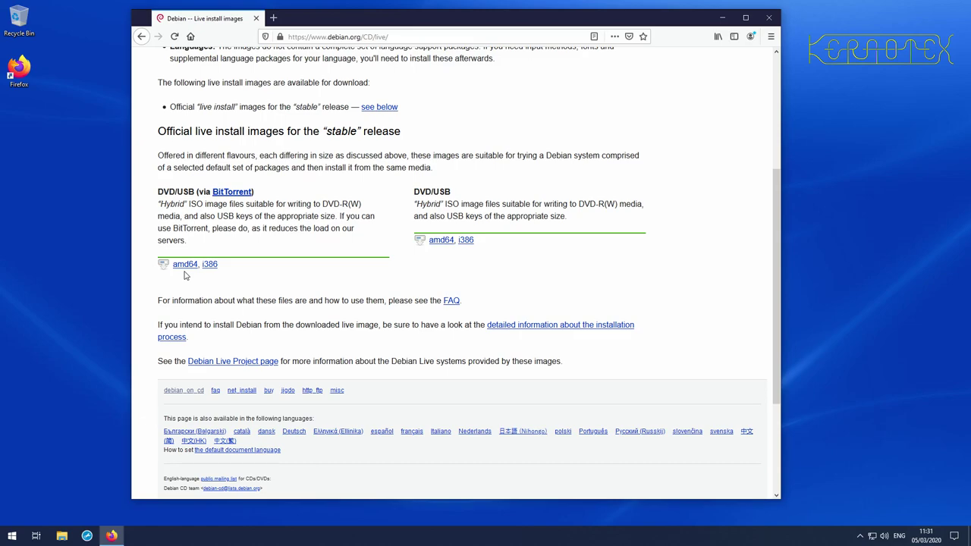
click(440, 240)
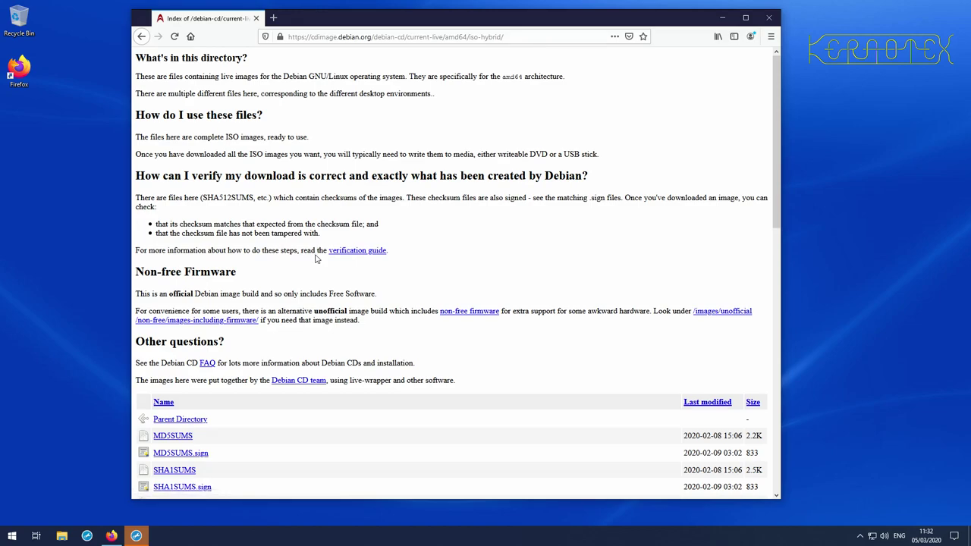
- Open the verification guide in a separate tab, look through the page on verifying Debian CDs, and close it
middle_click(348, 255)
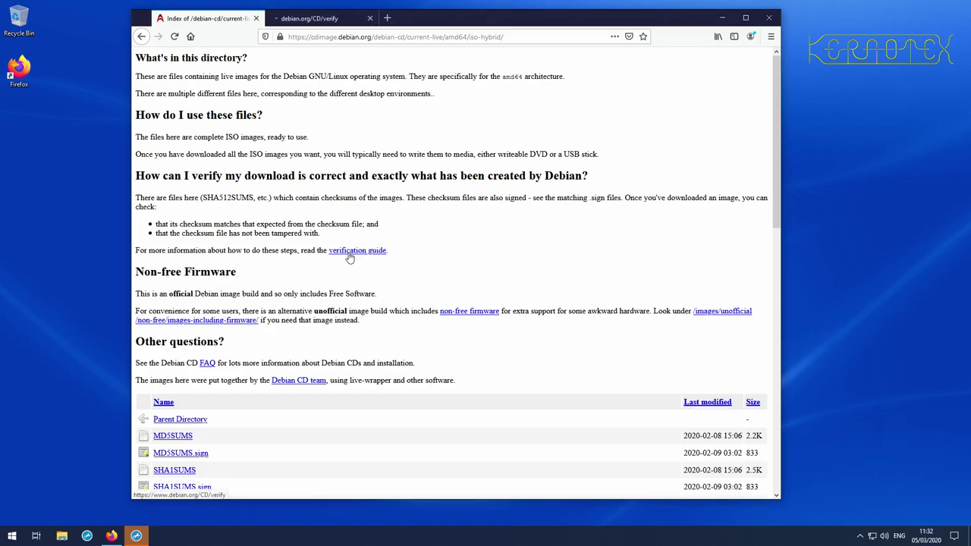
click(333, 21)
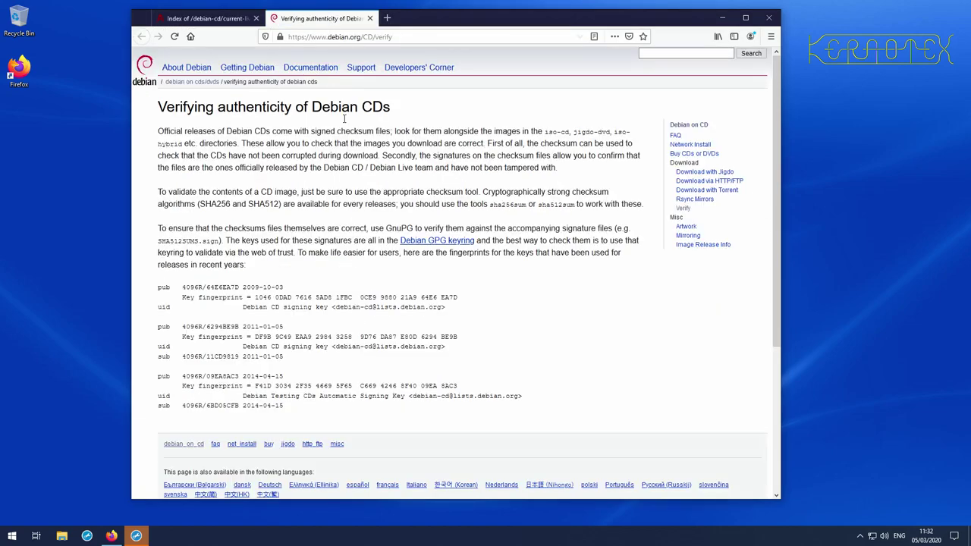
scroll(356, 223, down, 5)
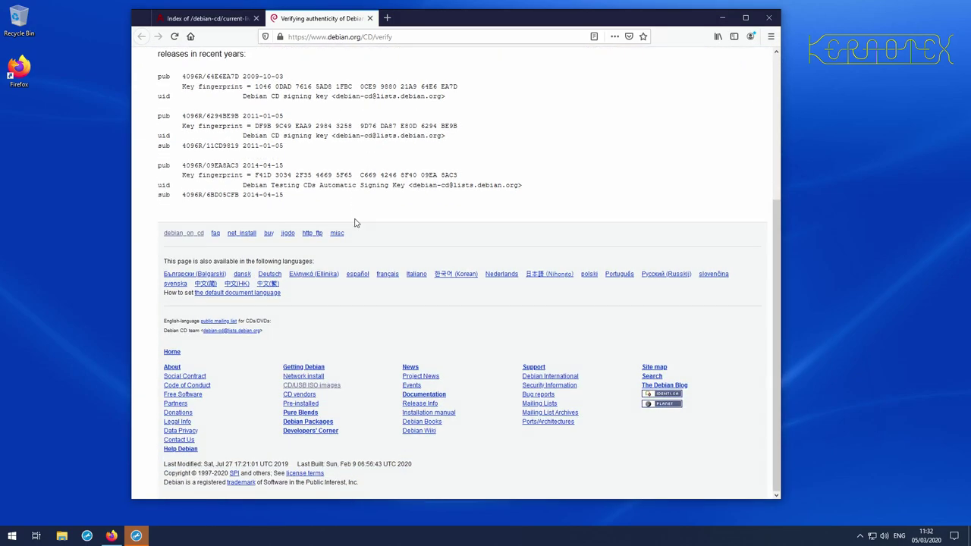
scroll(356, 222, up, 5)
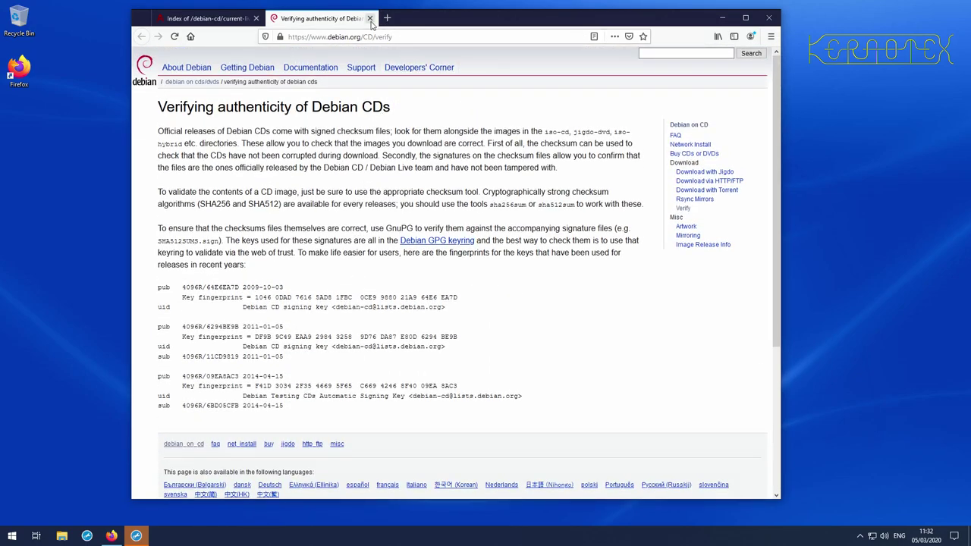
click(369, 18)
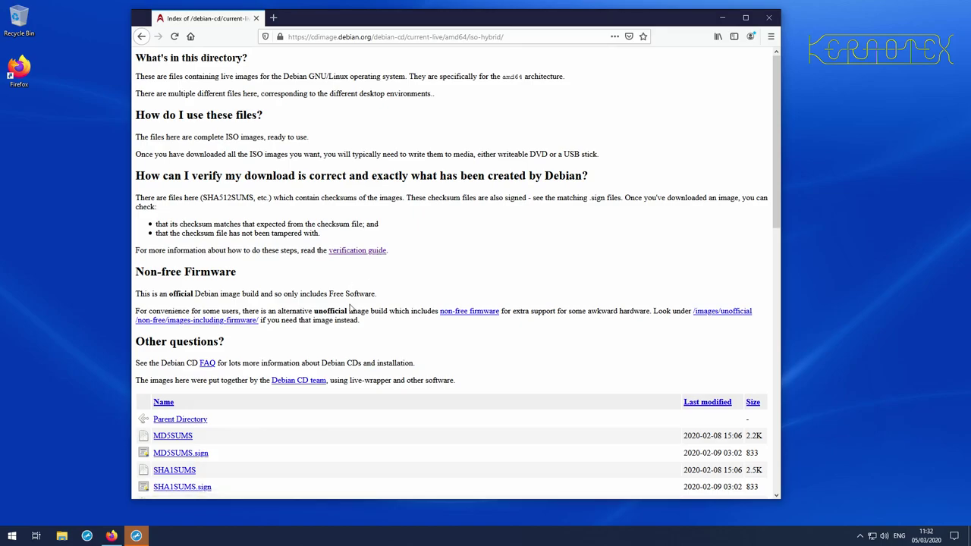
- Examine the checksum files and the live ISO images for each desktop environment in the amd64 directory listing
scroll(350, 308, down, 3)
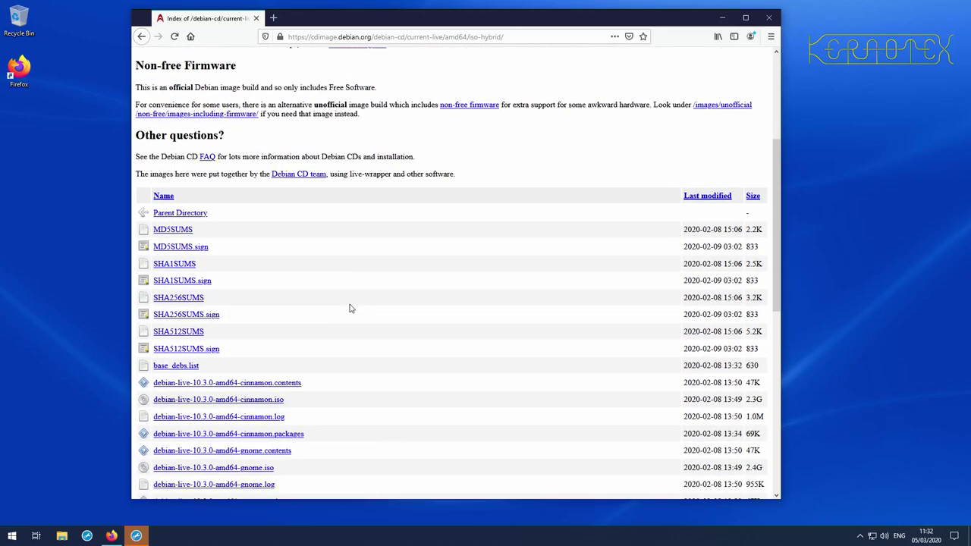
scroll(349, 307, down, 4)
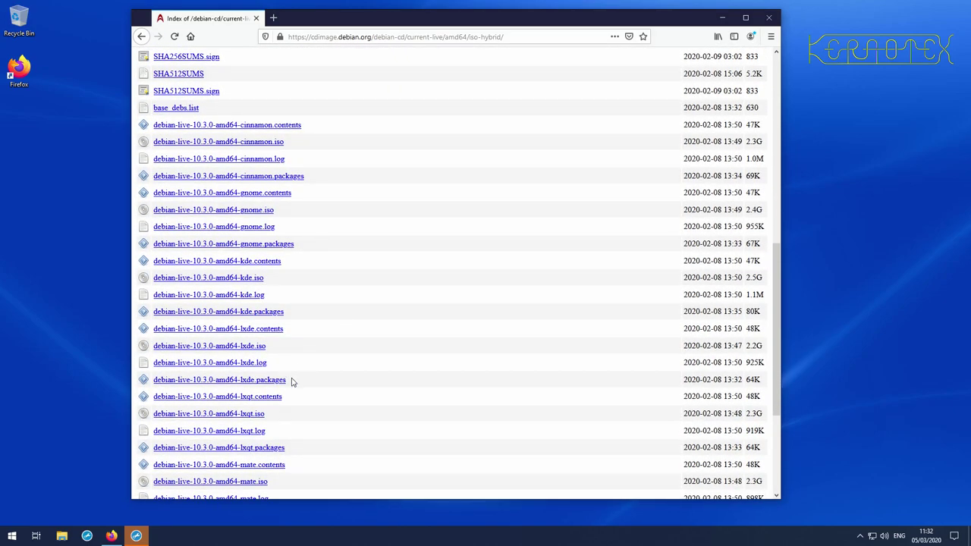
scroll(289, 414, down, 2)
scroll(289, 416, down, 2)
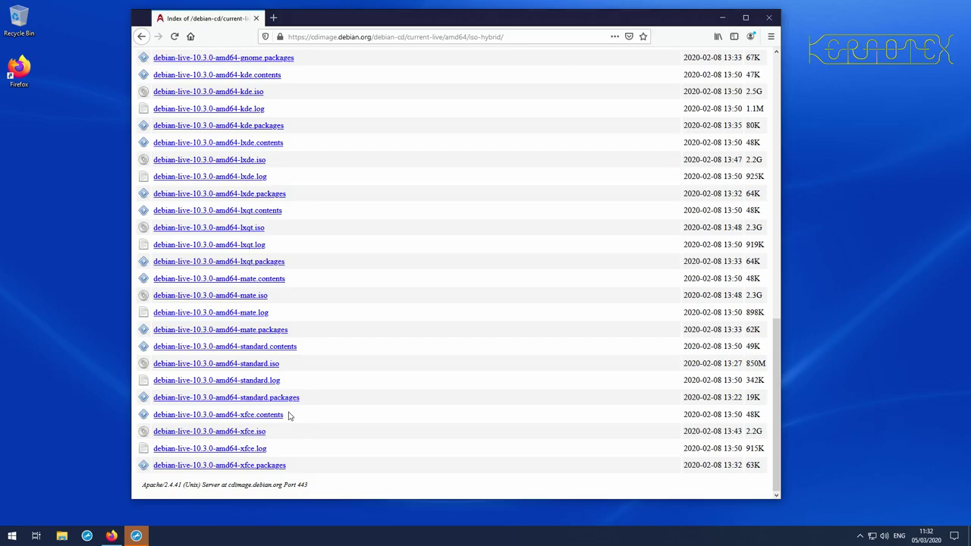
scroll(289, 416, up, 5)
scroll(289, 416, up, 5)
scroll(284, 394, down, 2)
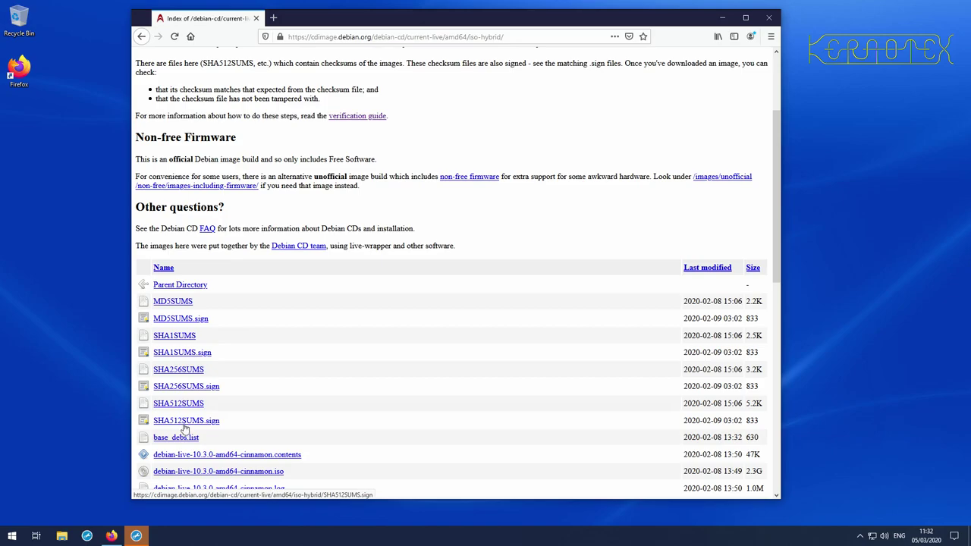
scroll(332, 384, down, 5)
scroll(331, 384, down, 4)
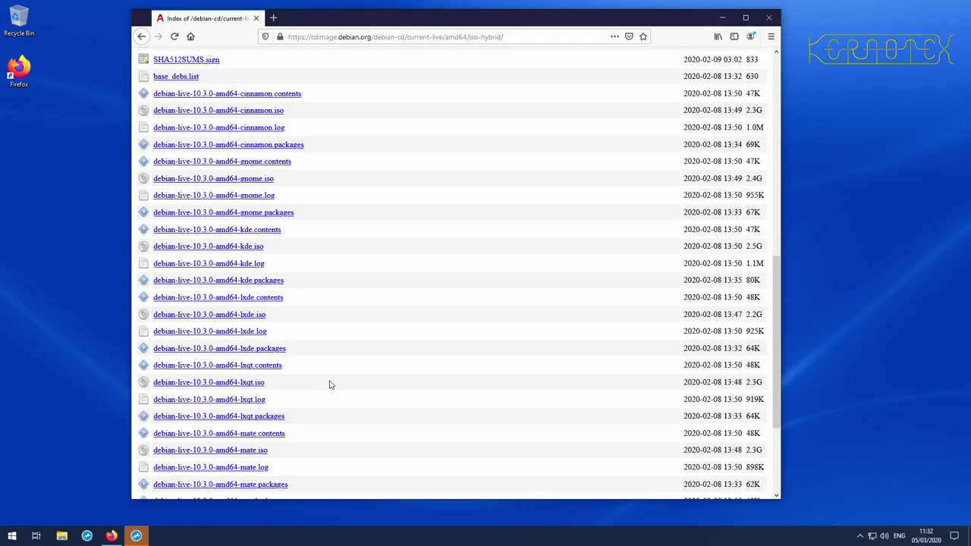
scroll(330, 384, down, 1)
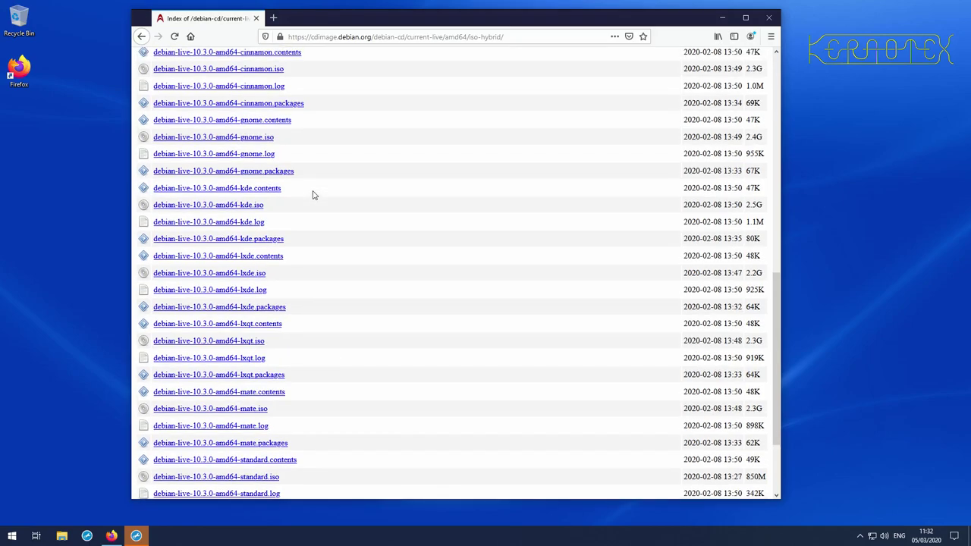
- Download debian-live-10.3.0-amd64-kde.iso by saving it to disk, and check the download's progress
scroll(312, 195, up, 1)
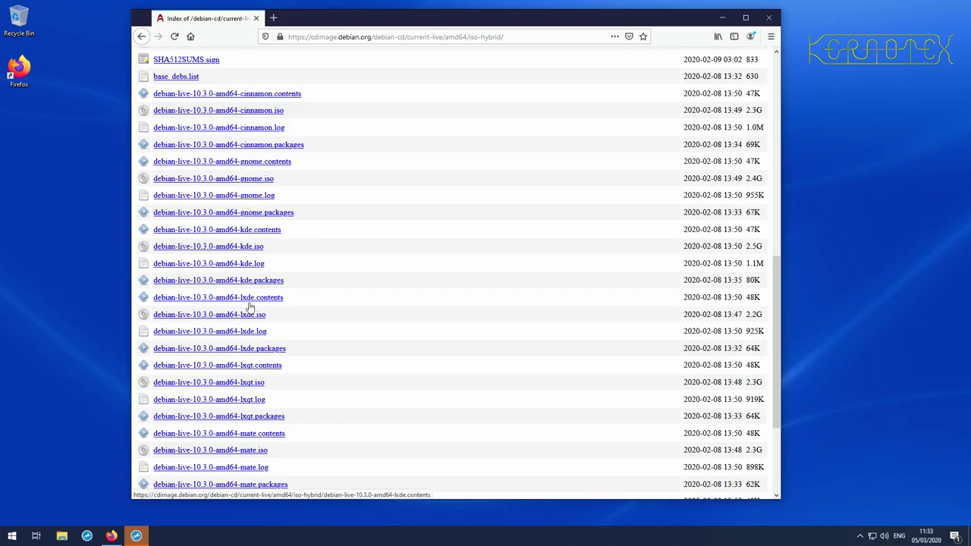
click(253, 250)
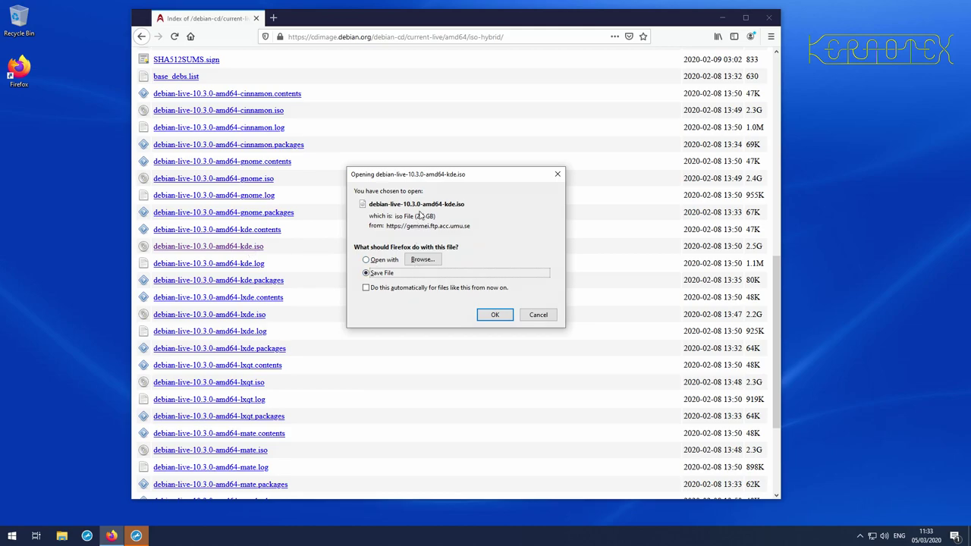
click(495, 315)
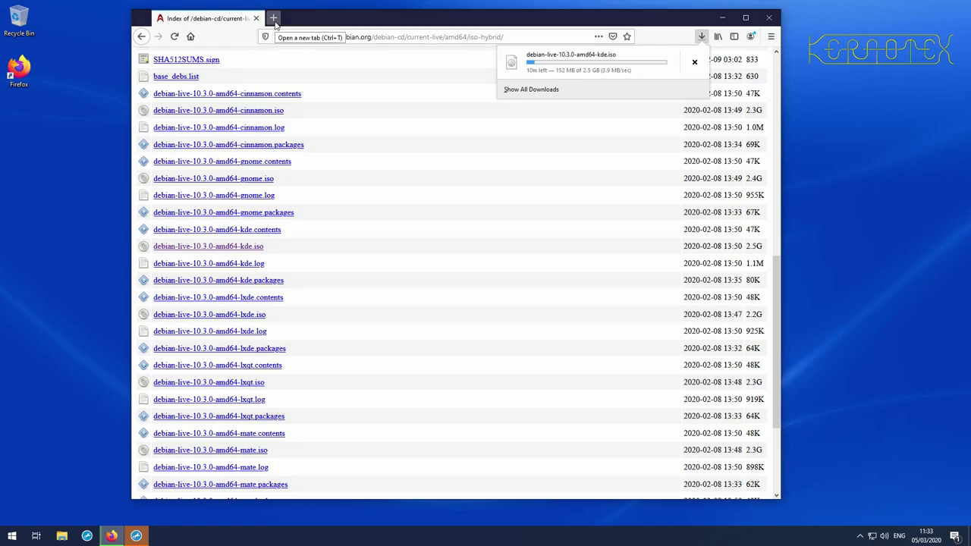
click(274, 18)
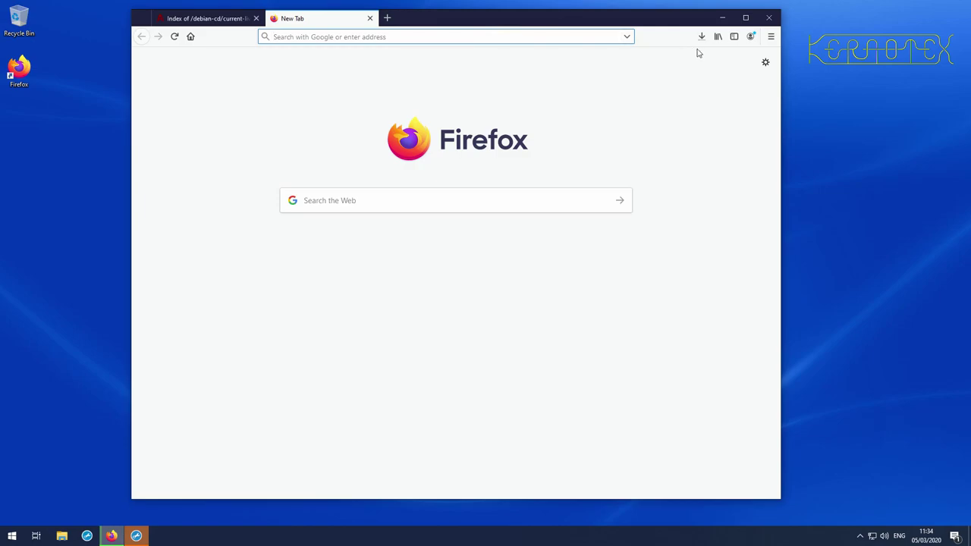
click(162, 25)
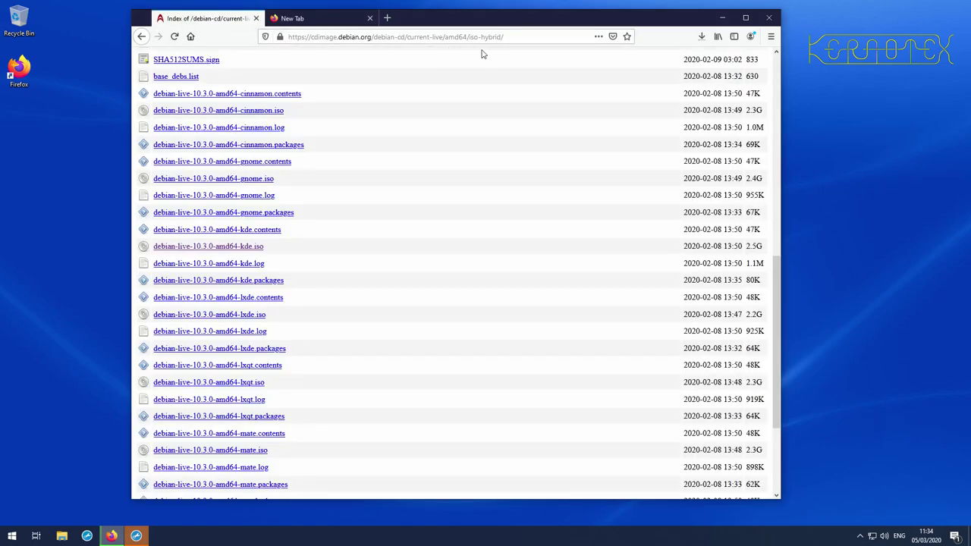
click(700, 36)
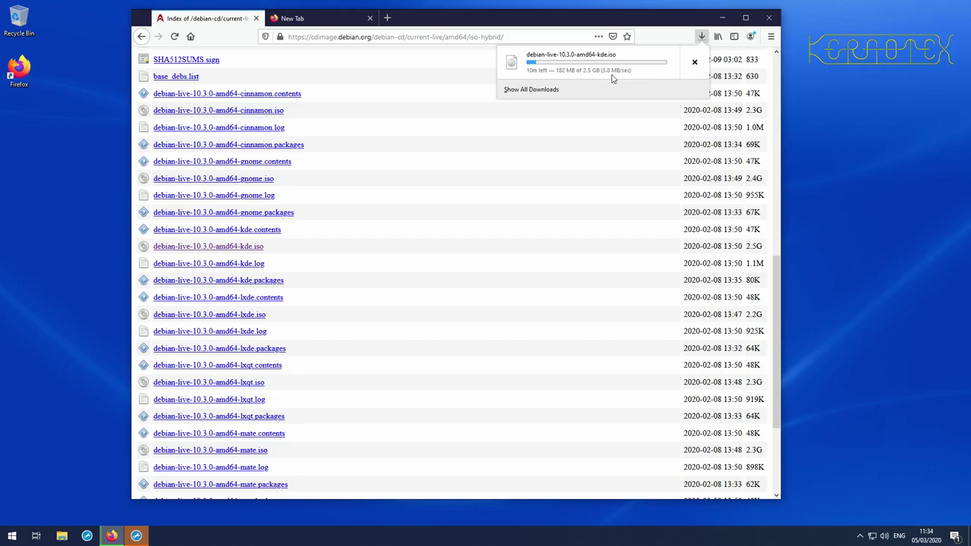
- Search the web for "rufus" in the empty tab and open the official rufus.ie site
click(282, 21)
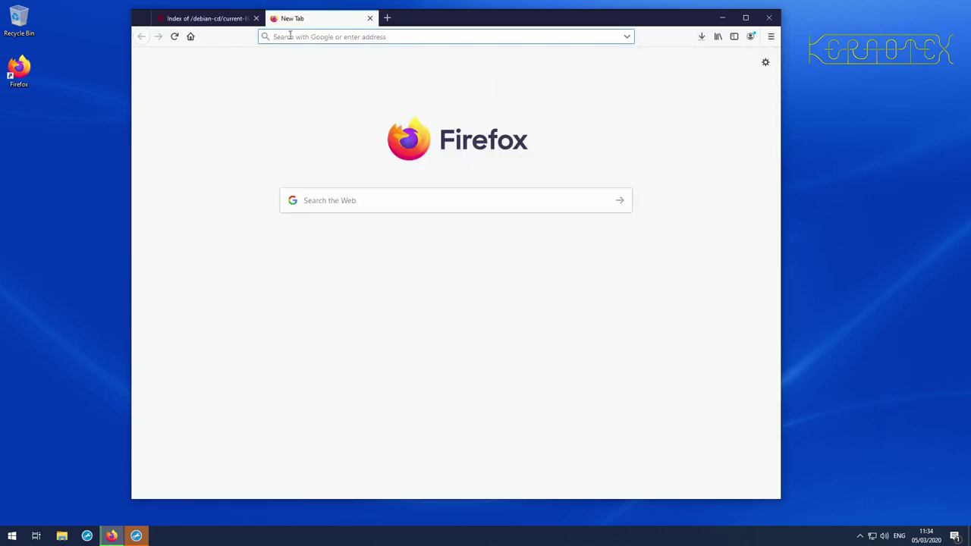
text(ru)
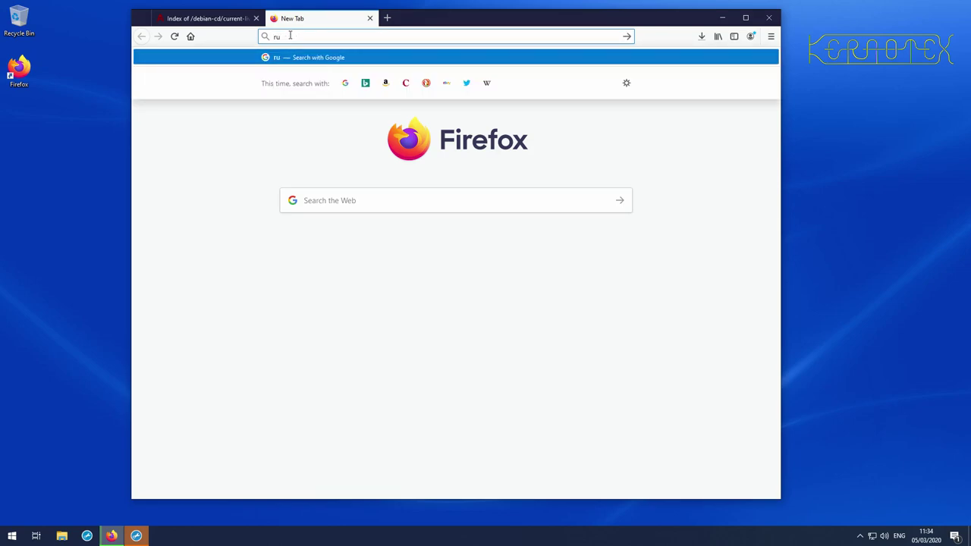
text(fus)
key(Return)
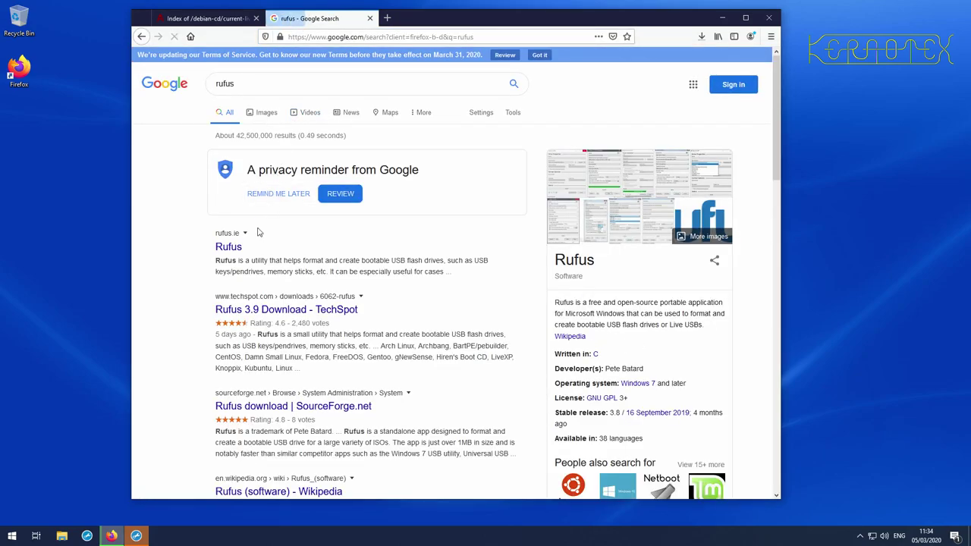
click(237, 246)
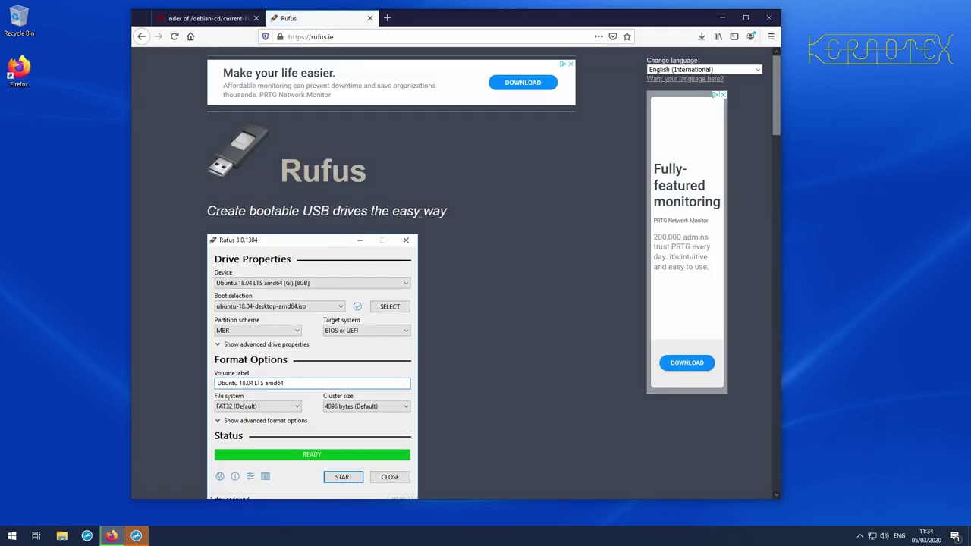
- Download Rufus 3.9 Portable from the Rufus page, saving rufus-3.9p.exe
scroll(468, 244, down, 3)
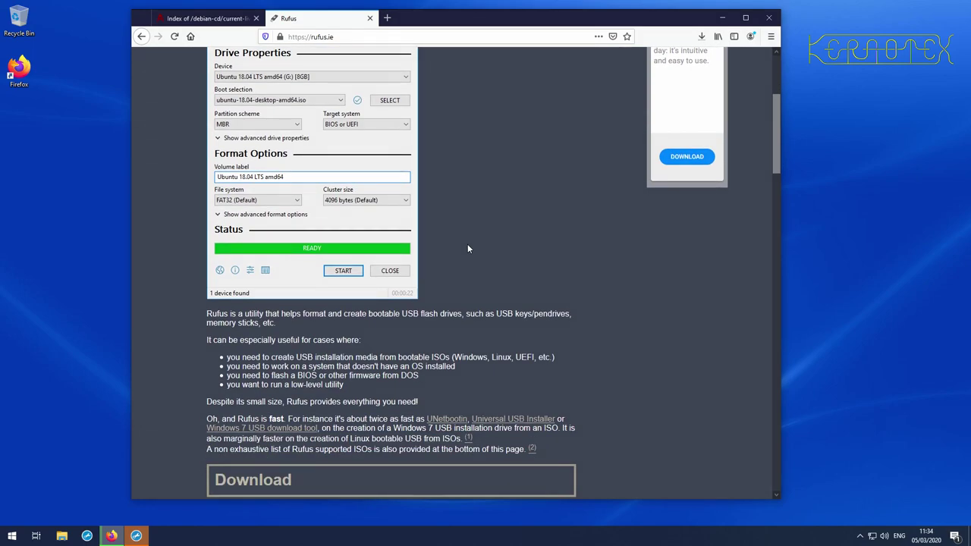
scroll(467, 243, down, 2)
scroll(467, 244, down, 3)
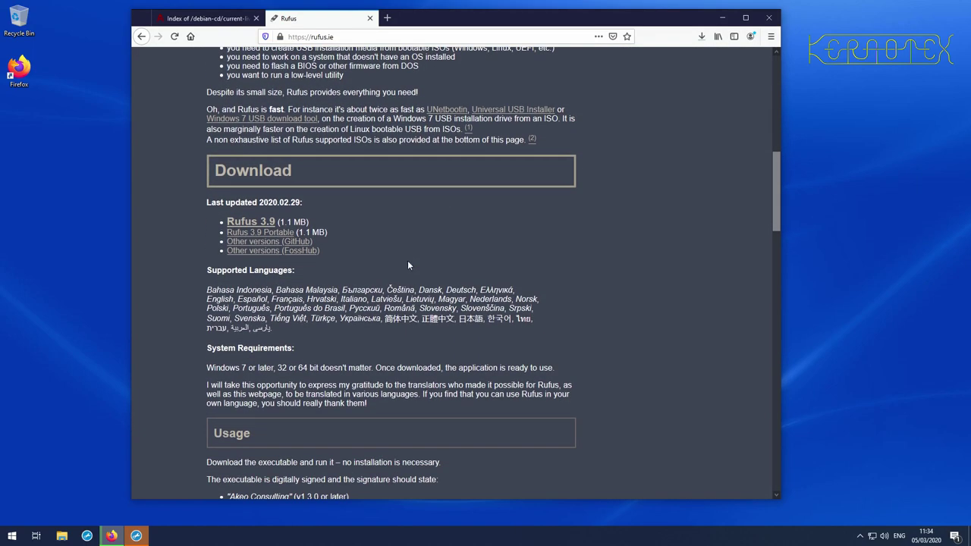
click(247, 236)
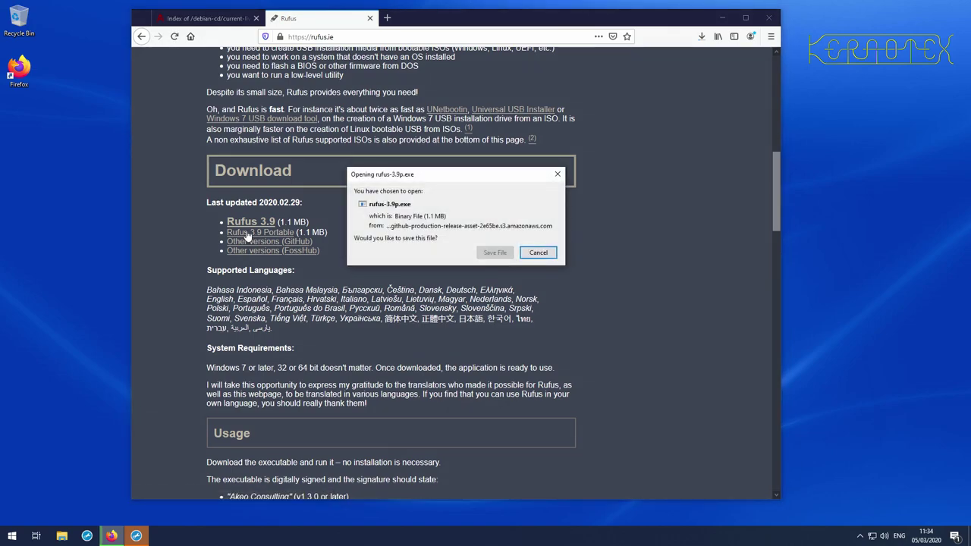
click(496, 253)
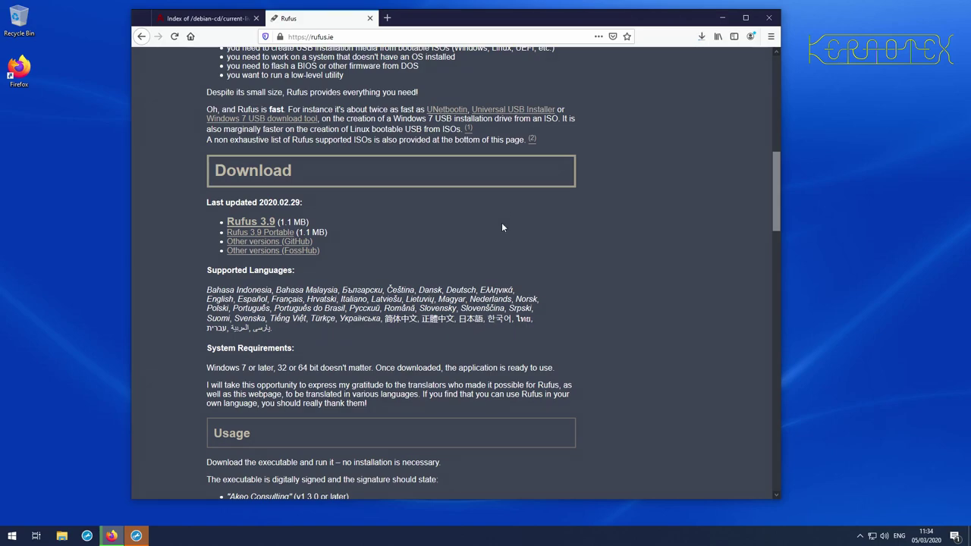
- Search the web for "rawrite32" in a new tab and download rw32-setup-1.0.7.0.exe from NetBSD's Rawrite32 download page
click(387, 18)
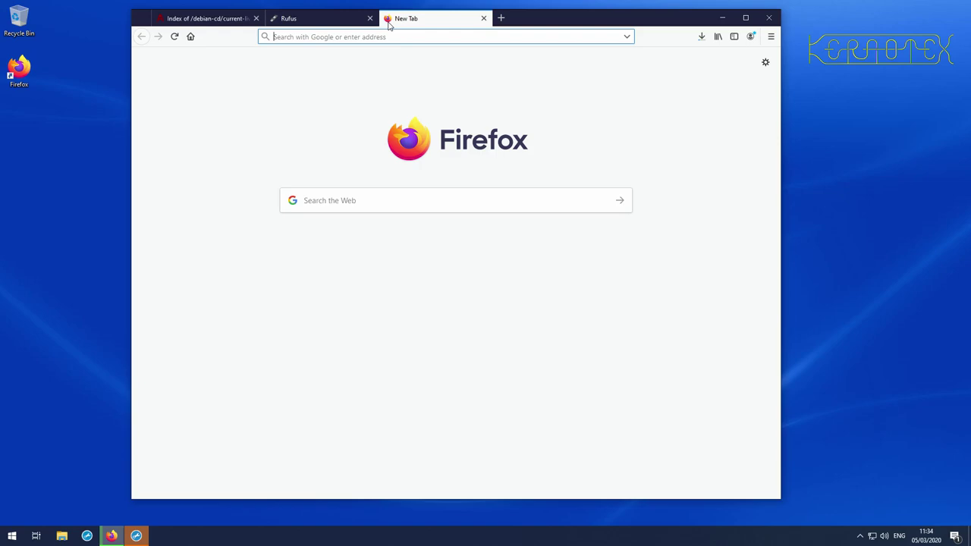
text(rawr)
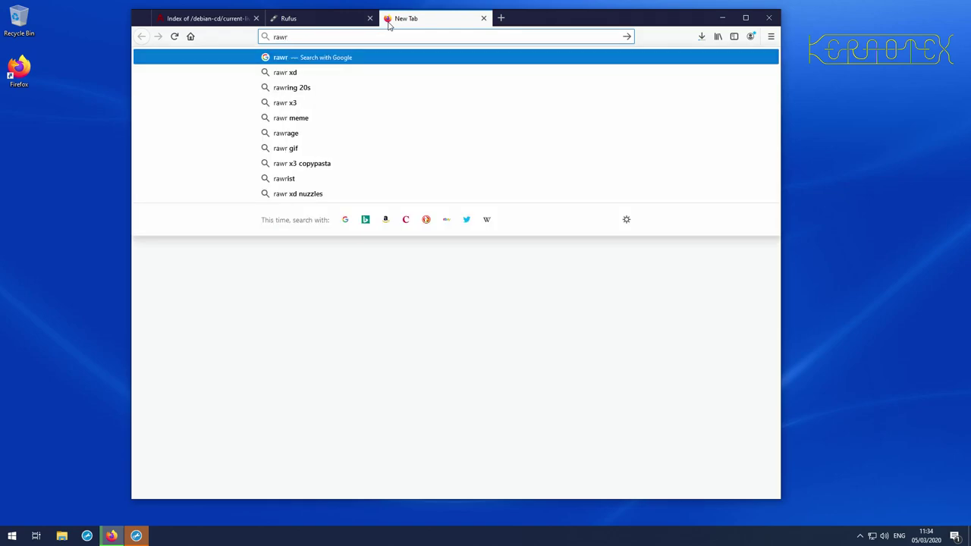
text(ite)
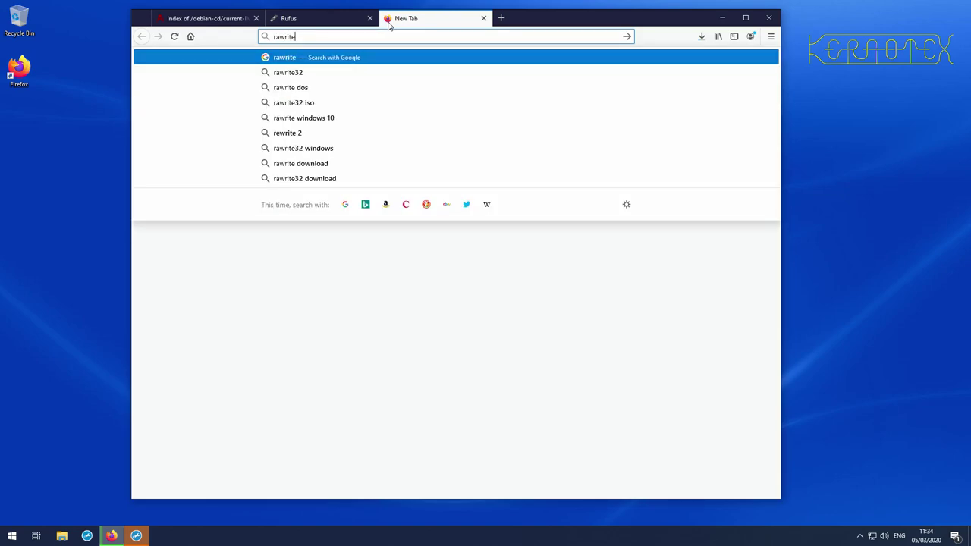
click(327, 72)
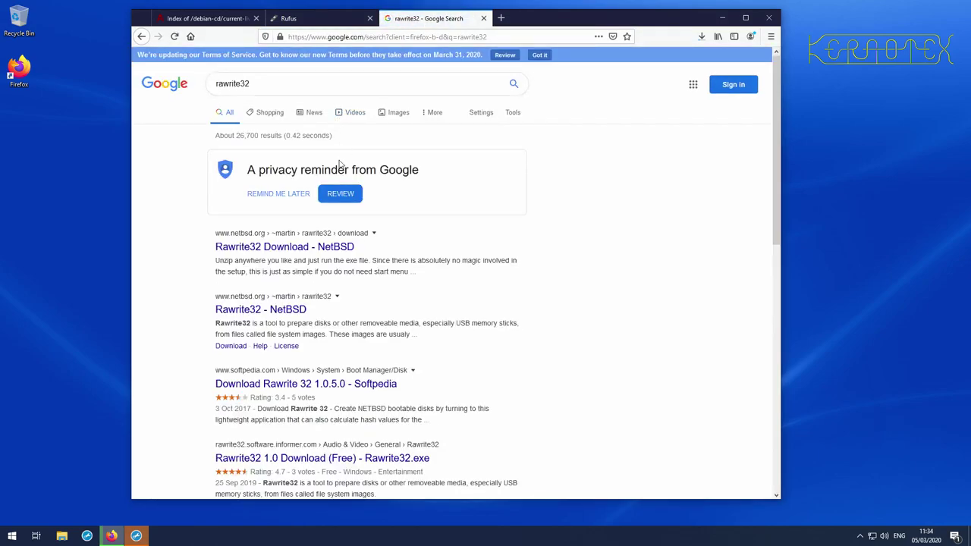
click(306, 251)
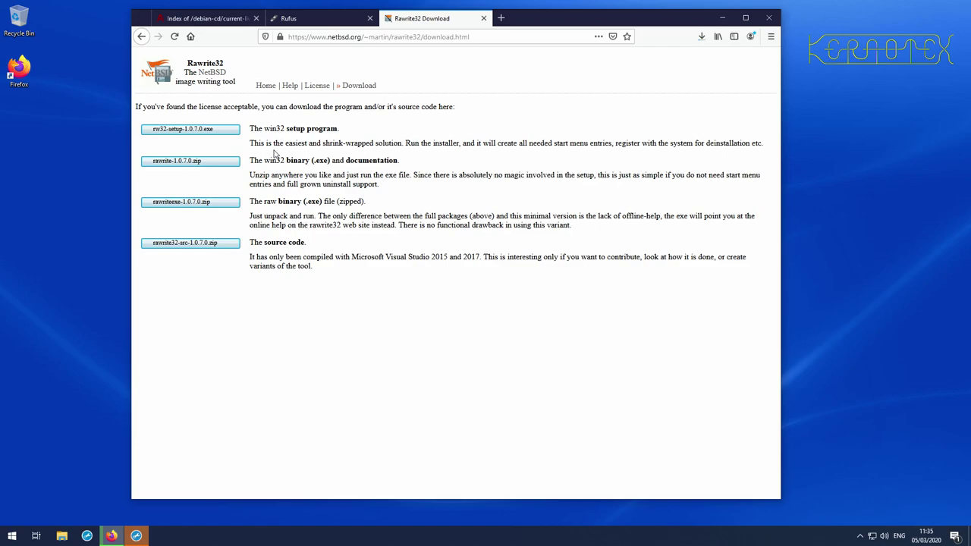
click(211, 133)
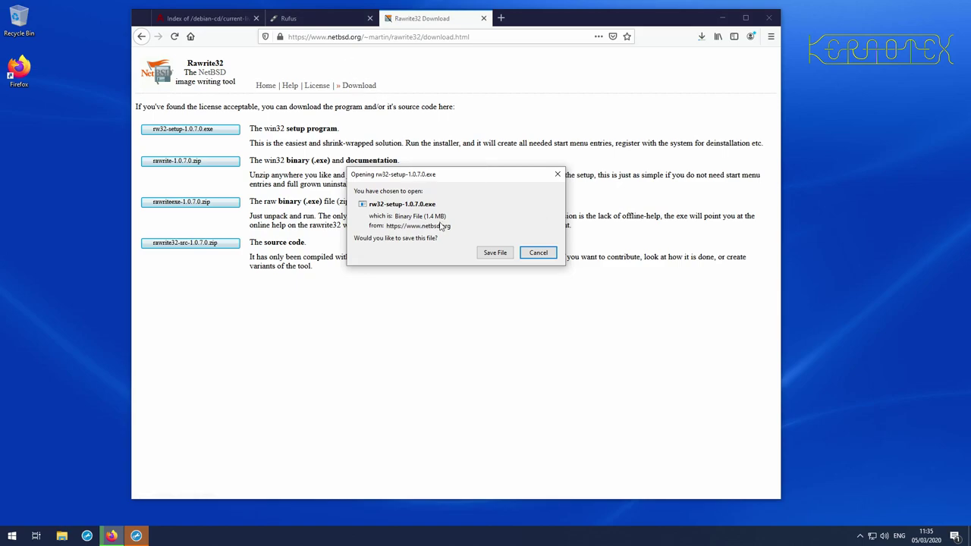
click(493, 254)
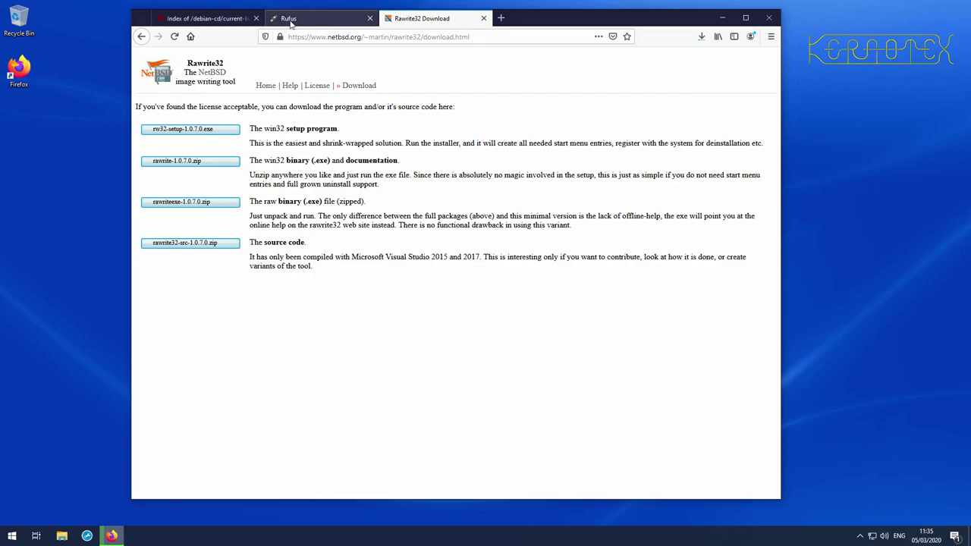
- Look over the checksum files in the Debian directory listing, and return to the Rawrite32 download page
click(215, 23)
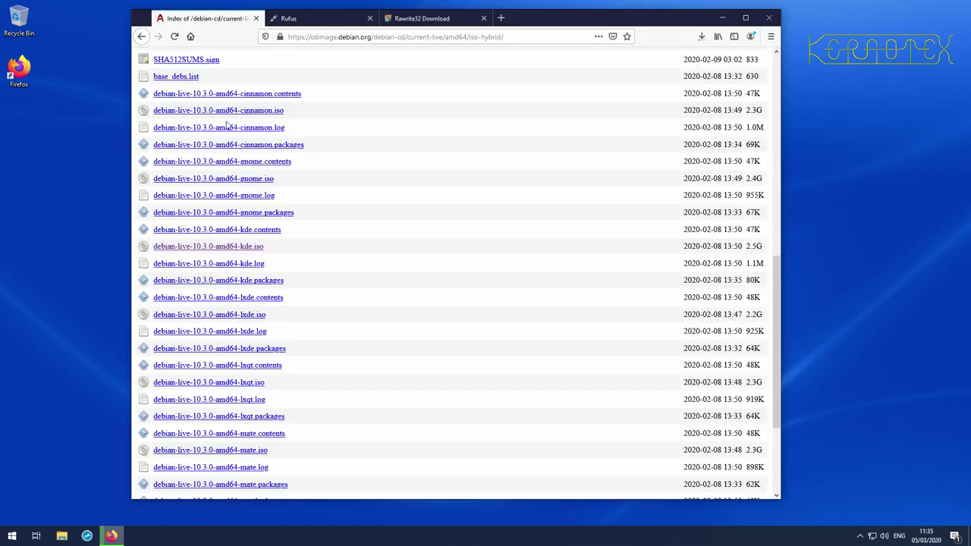
scroll(299, 165, up, 5)
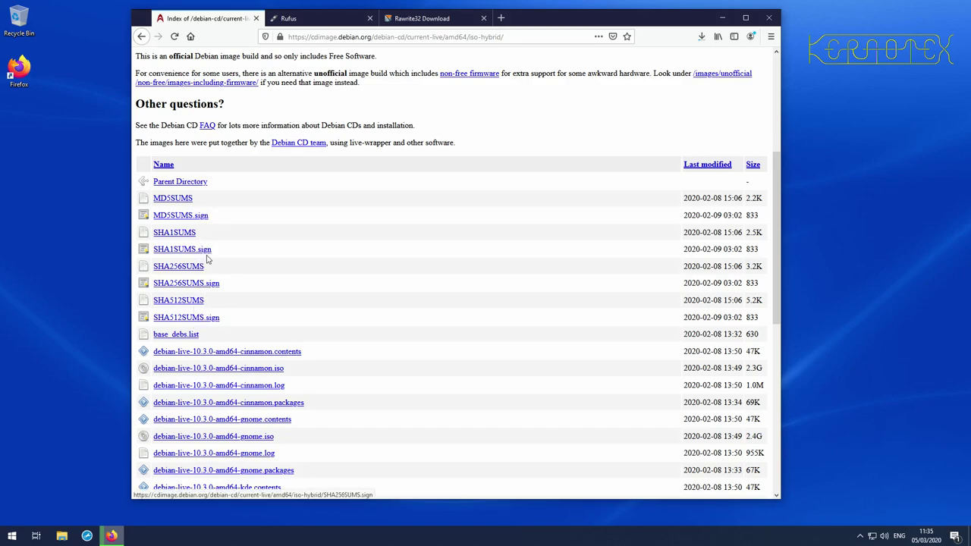
click(405, 19)
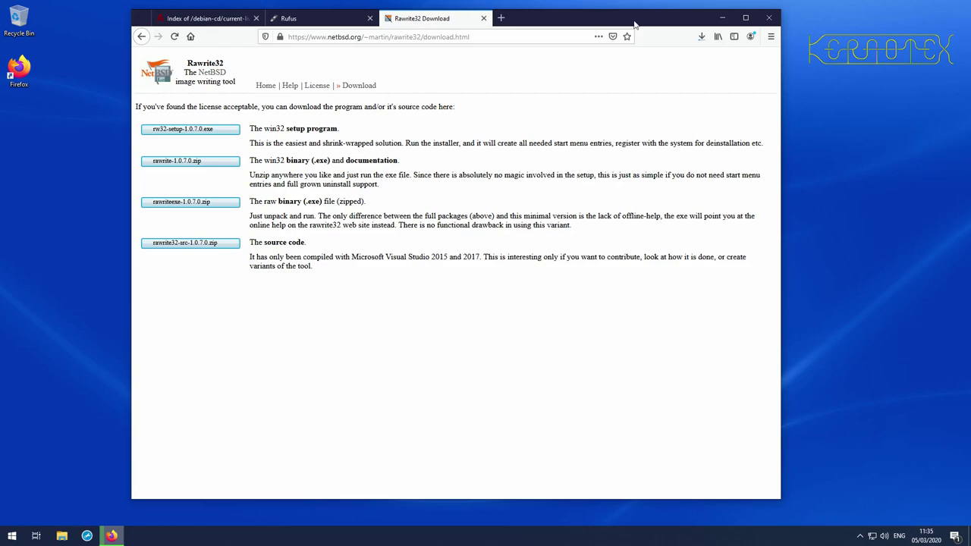
- Launch rufus-3.9p from the Downloads folder, allowing it to make changes to the device and declining online update checks
click(702, 38)
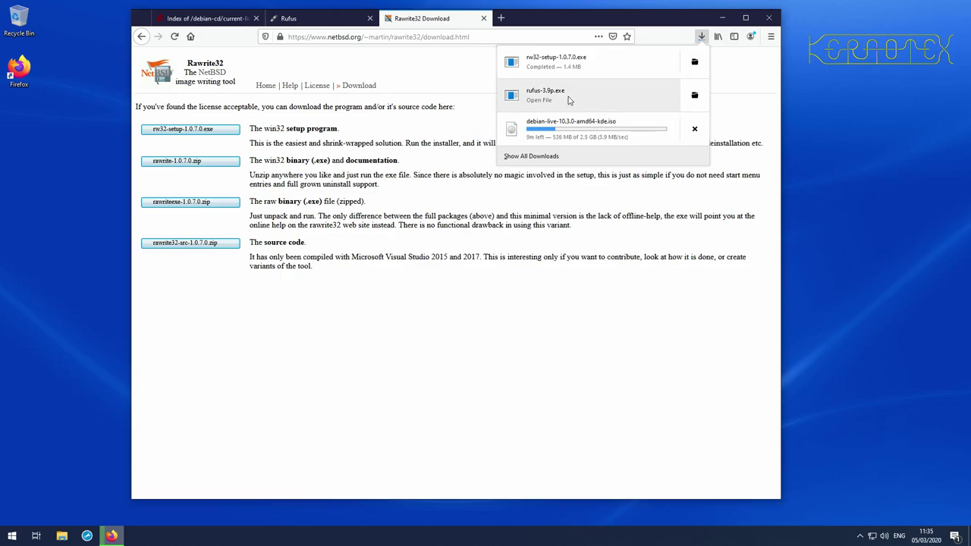
click(693, 96)
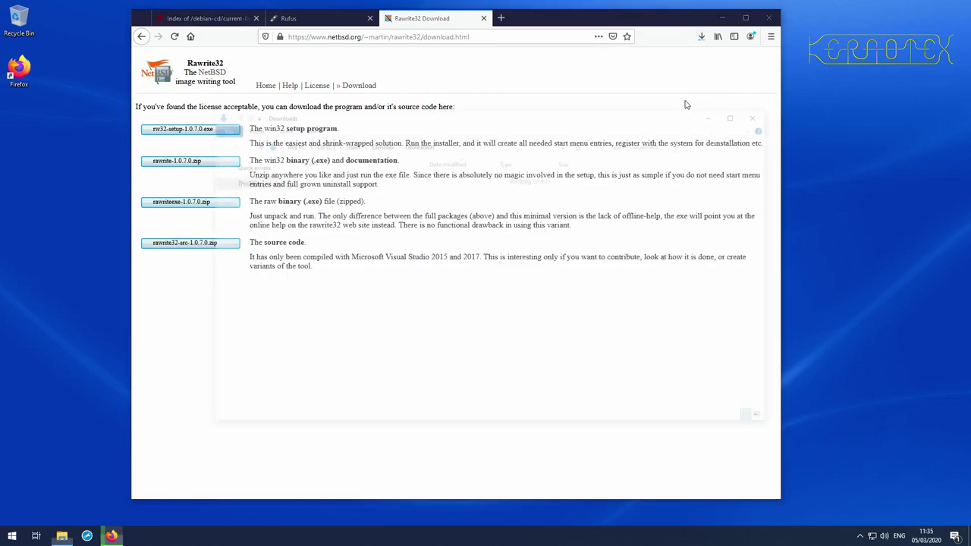
click(308, 201)
click(297, 201)
double_click(298, 201)
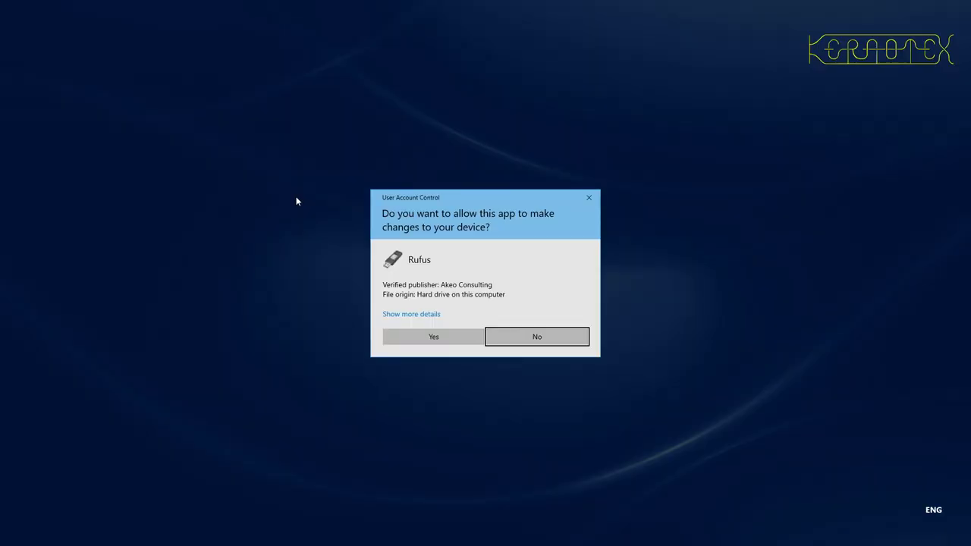
click(442, 339)
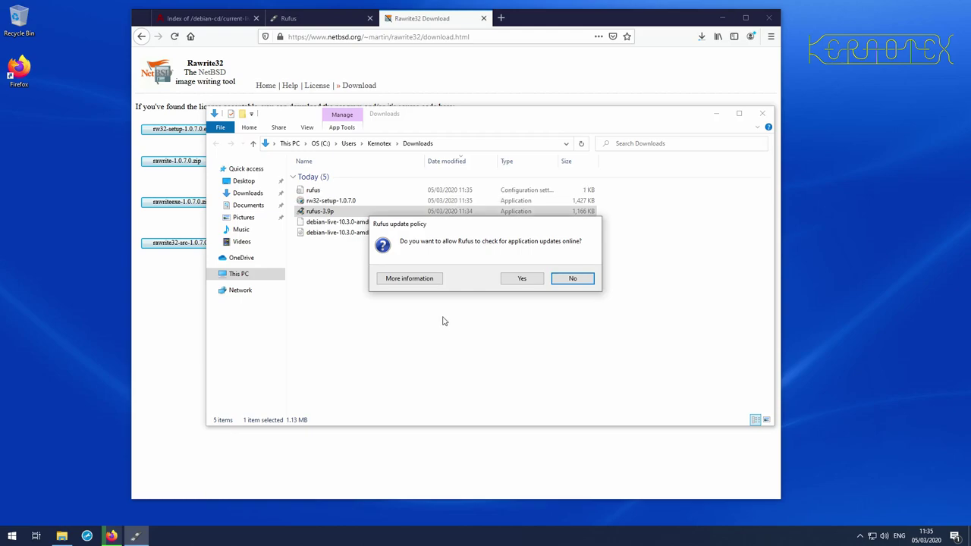
click(569, 279)
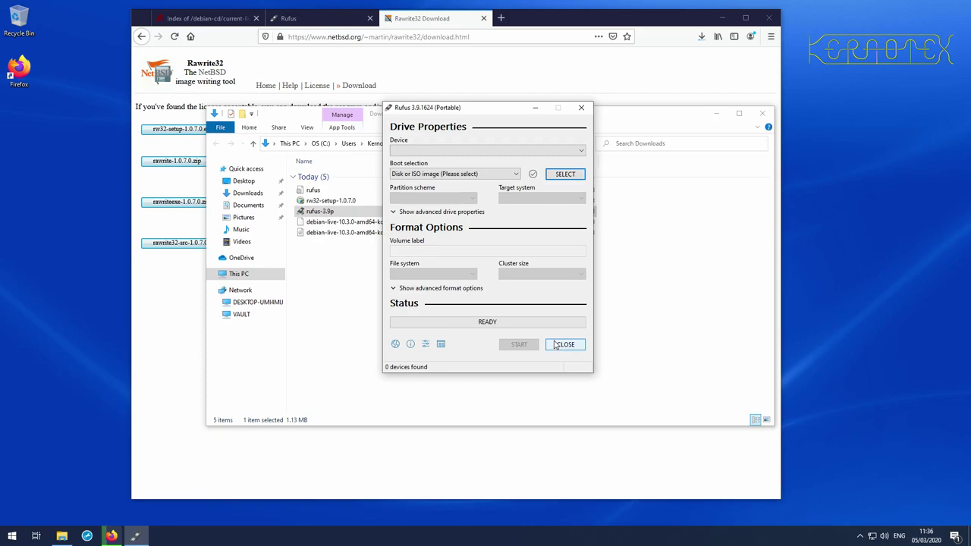
click(557, 345)
- Install Rawrite32 from rw32-setup-1.0.7.0 into the default folder C:\Program Files (x86)\Rawrite32, allowing changes to the device
double_click(330, 201)
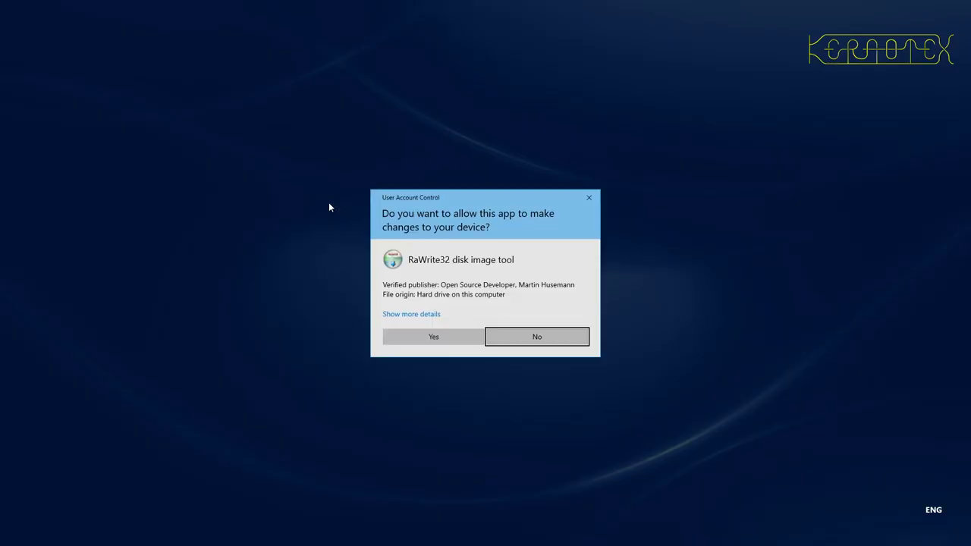
click(435, 335)
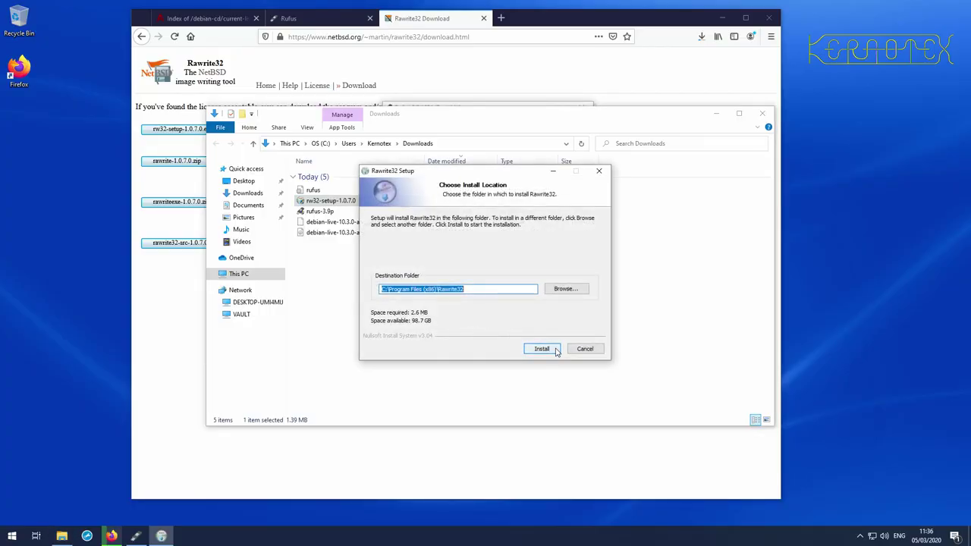
click(555, 349)
click(554, 350)
click(554, 349)
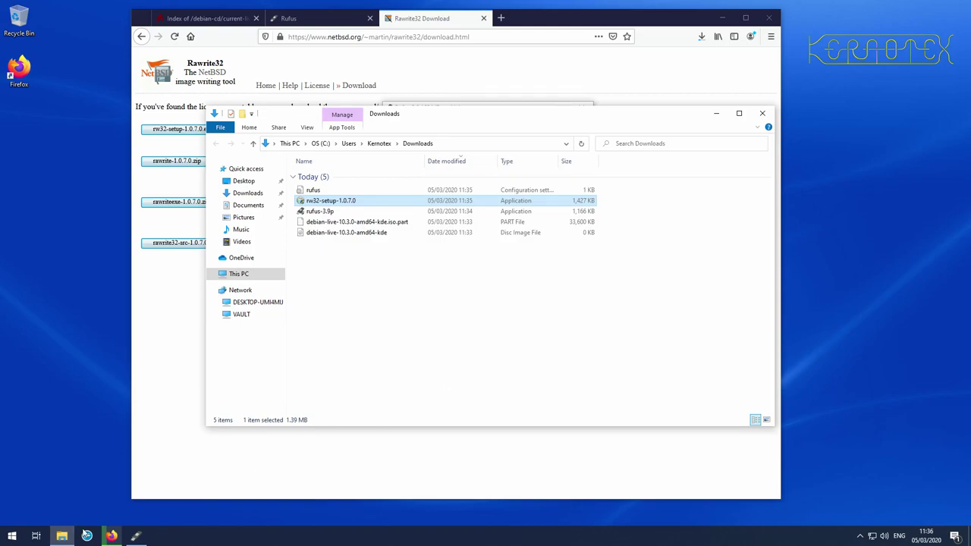
- Launch the installed Rawrite32 disk image tool and allow it to make changes to the device
click(13, 536)
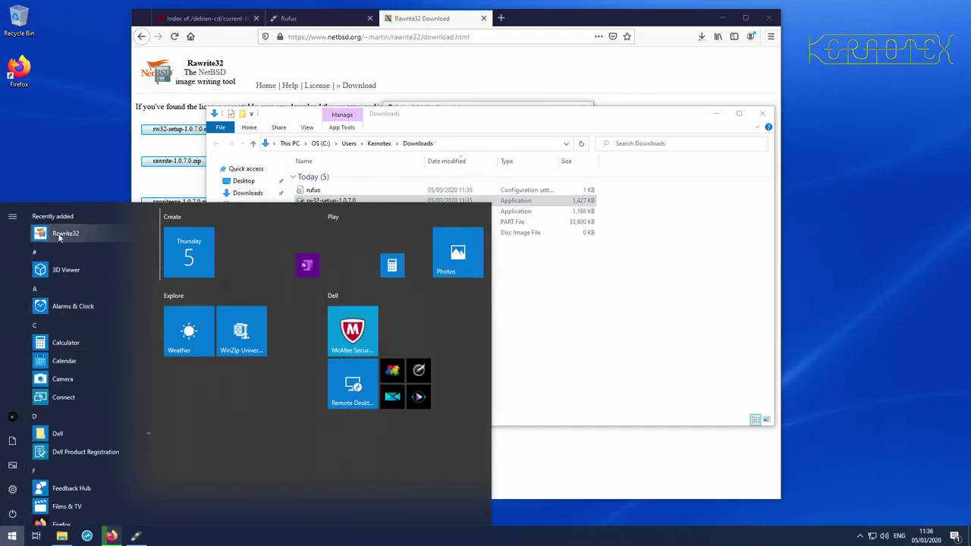
click(66, 233)
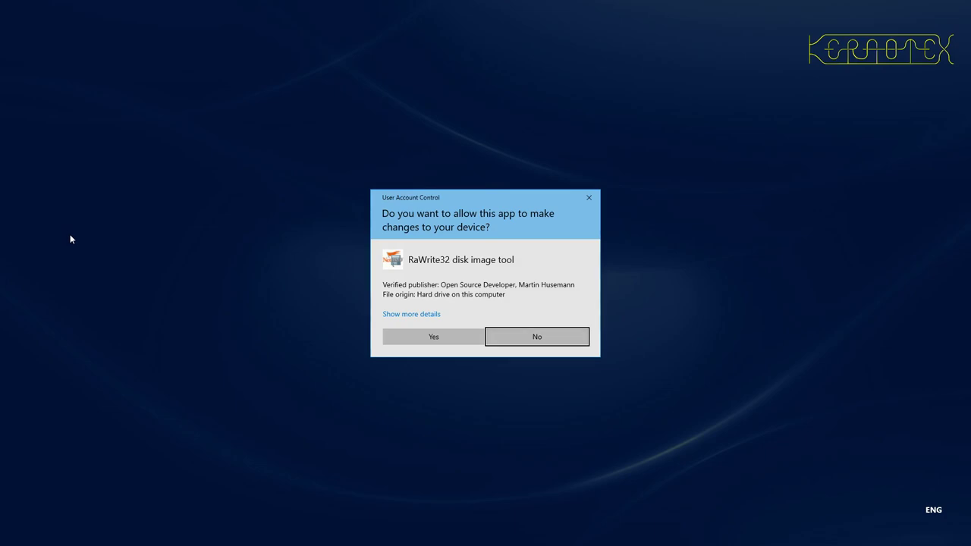
click(412, 342)
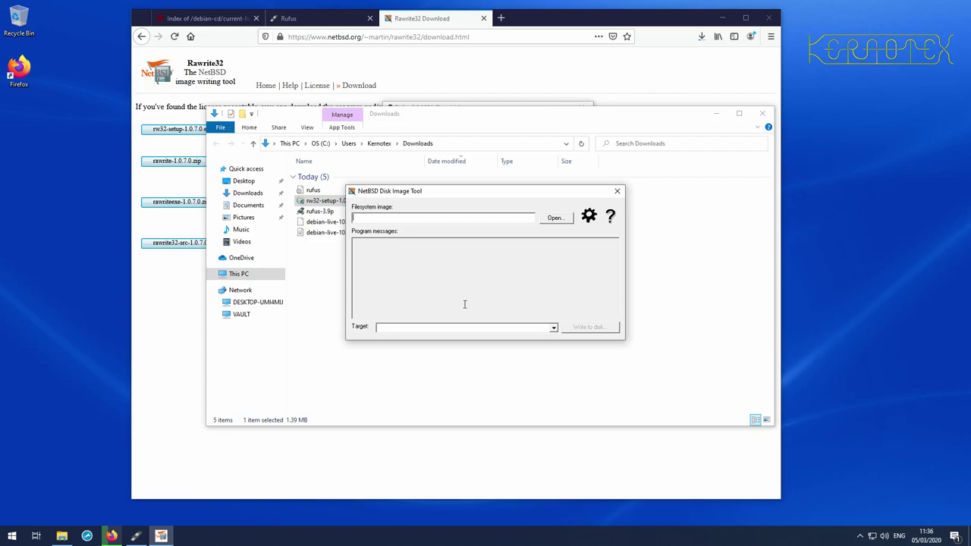
- Check in Firefox that the ISO download is complete, and load debian-live-10.3.0-amd64-kde from Downloads into Rawrite32, using the All files filter
click(701, 47)
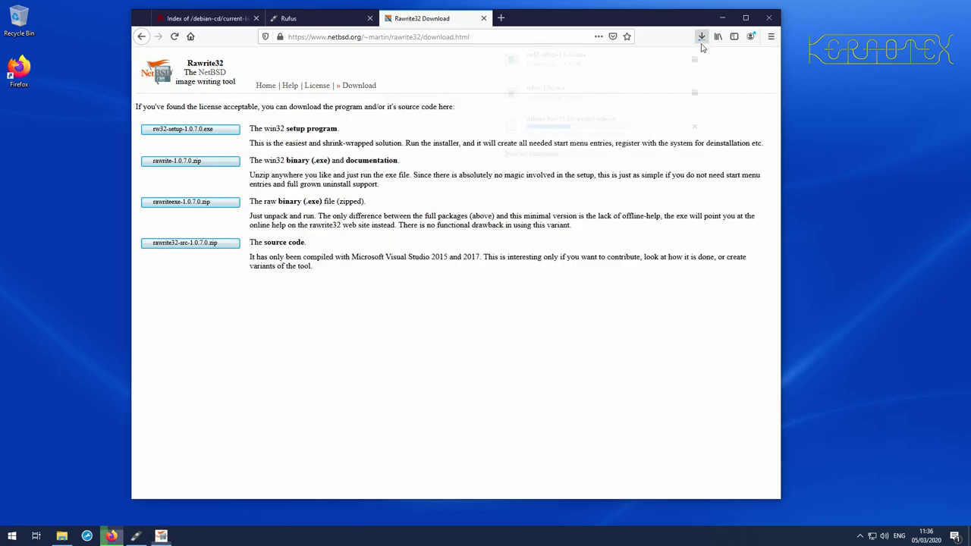
click(701, 40)
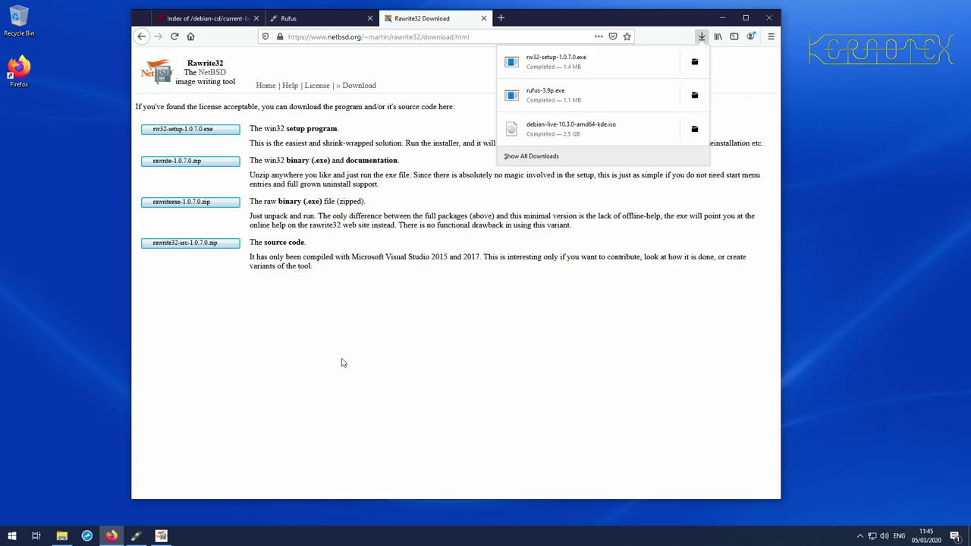
click(163, 536)
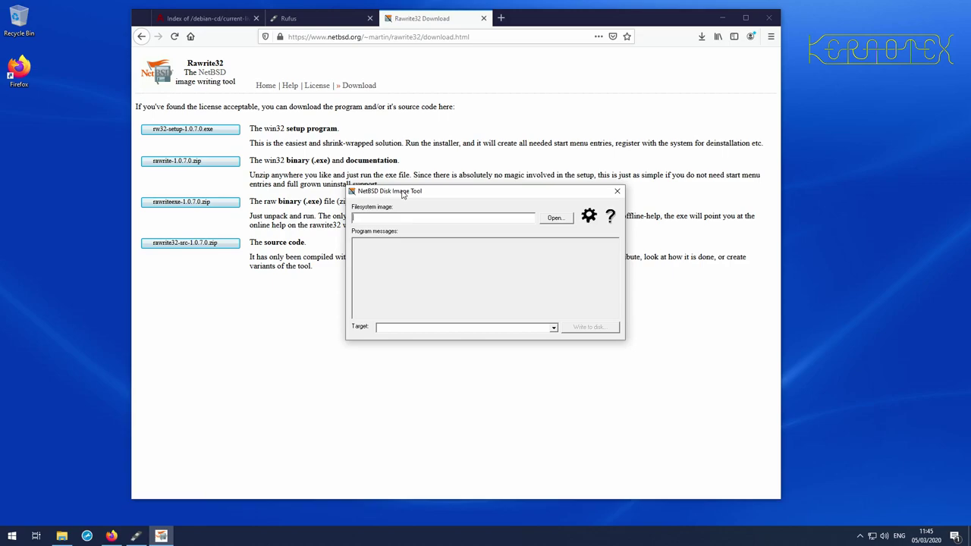
click(551, 218)
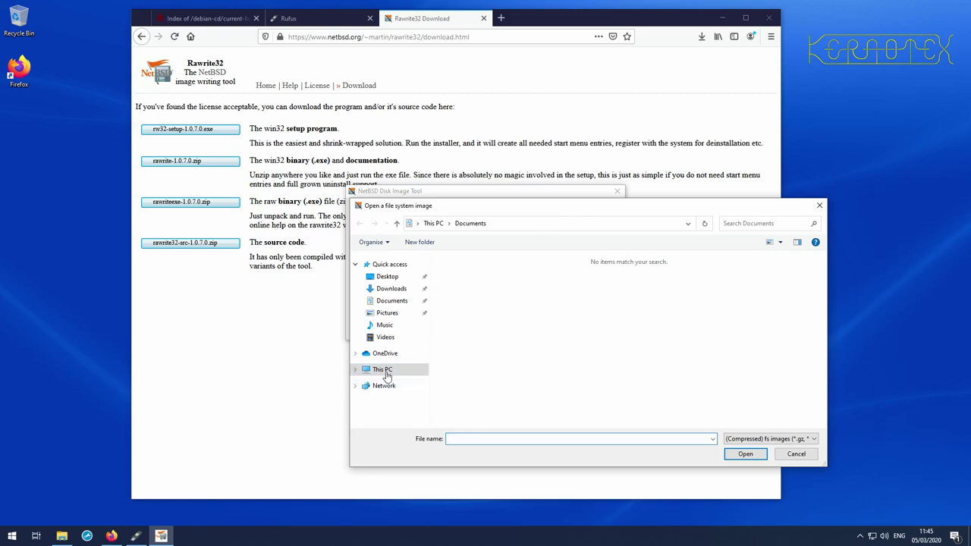
click(392, 289)
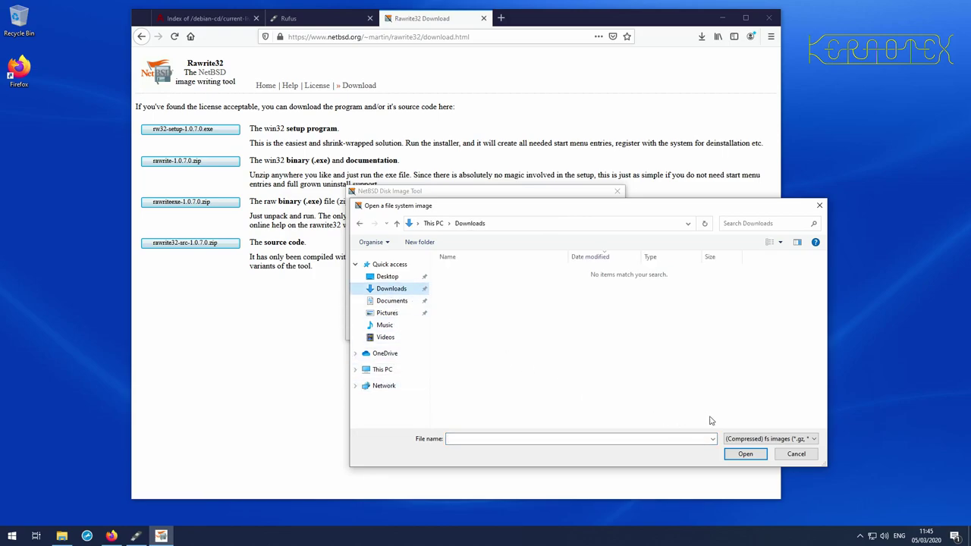
click(748, 444)
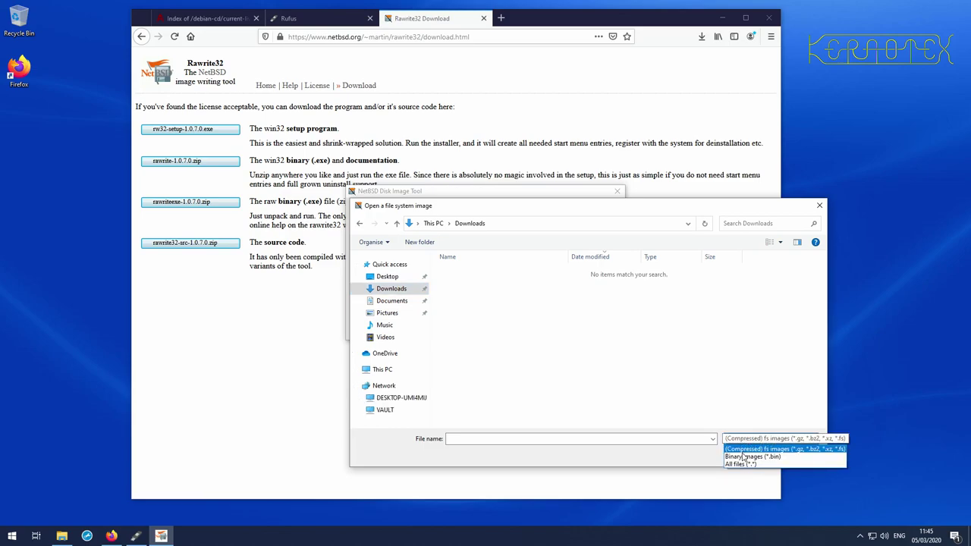
click(741, 463)
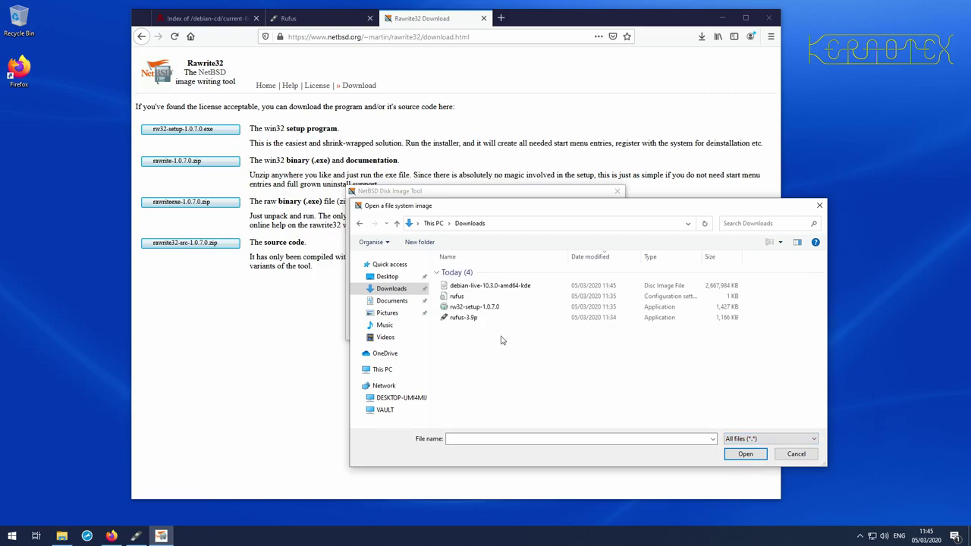
click(501, 288)
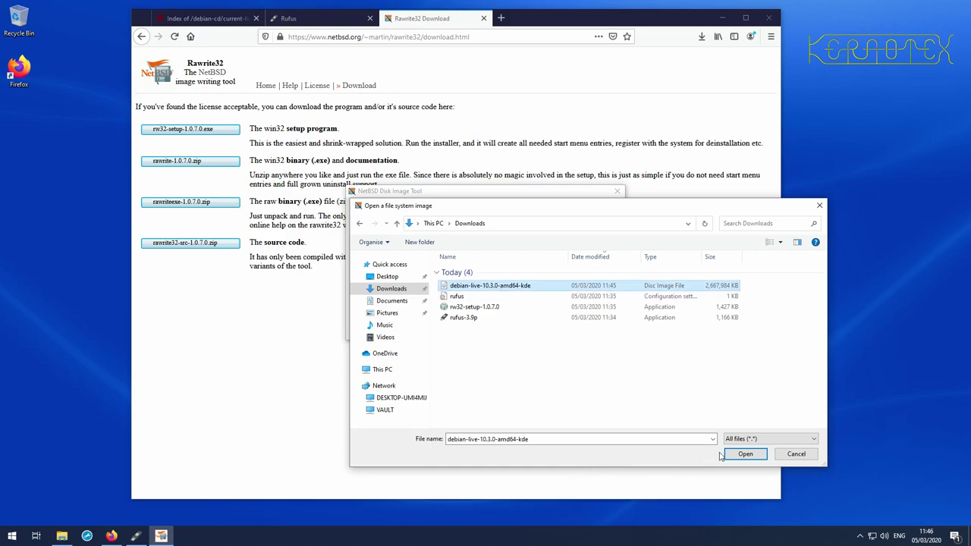
click(743, 453)
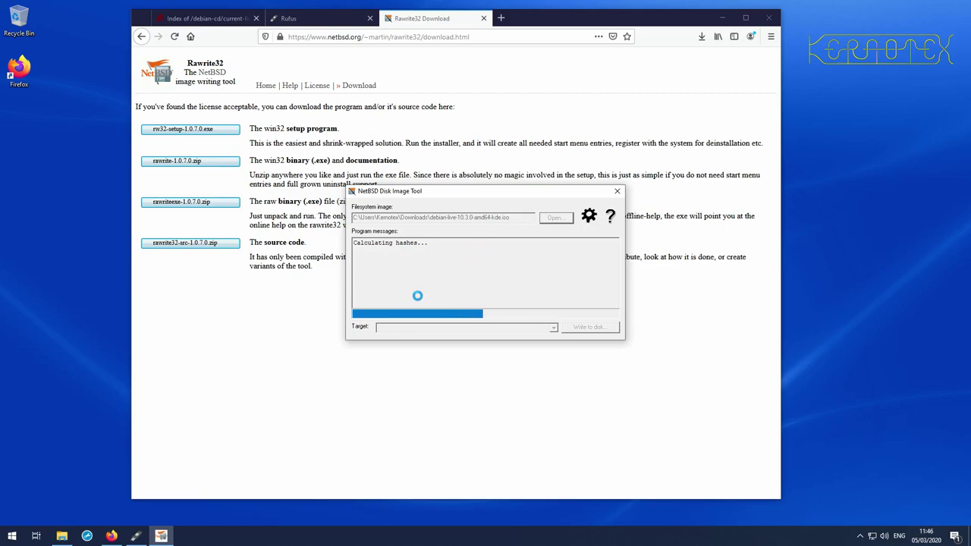
- Open Debian's MD5SUMS file from the directory listing in a new Firefox tab and highlight the debian-live-10.3.0-amd64-kde.iso line
click(298, 22)
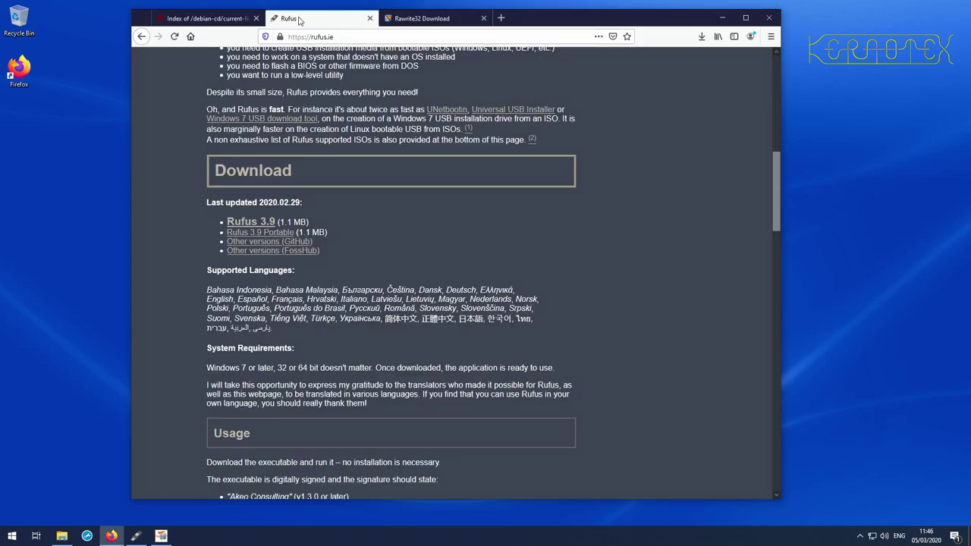
click(217, 22)
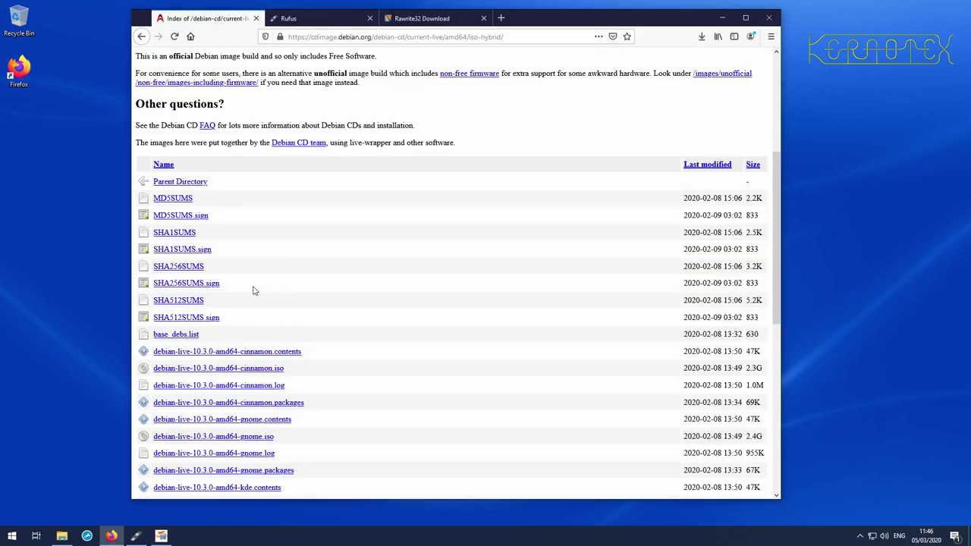
middle_click(179, 199)
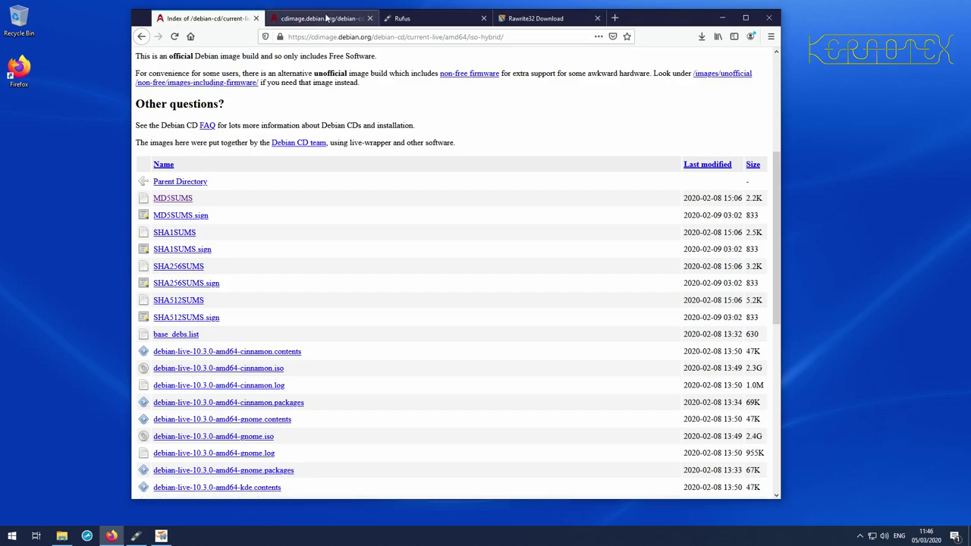
click(326, 18)
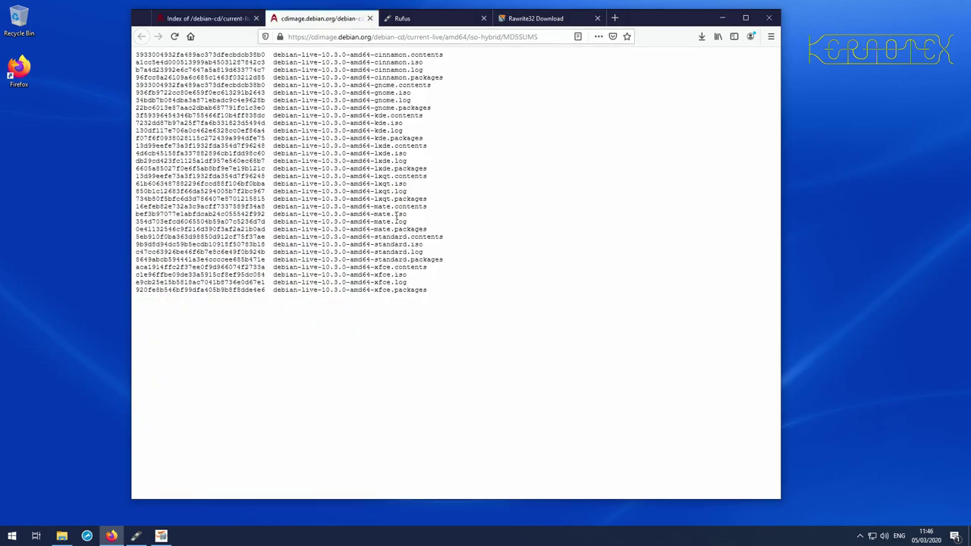
drag(402, 123, 135, 123)
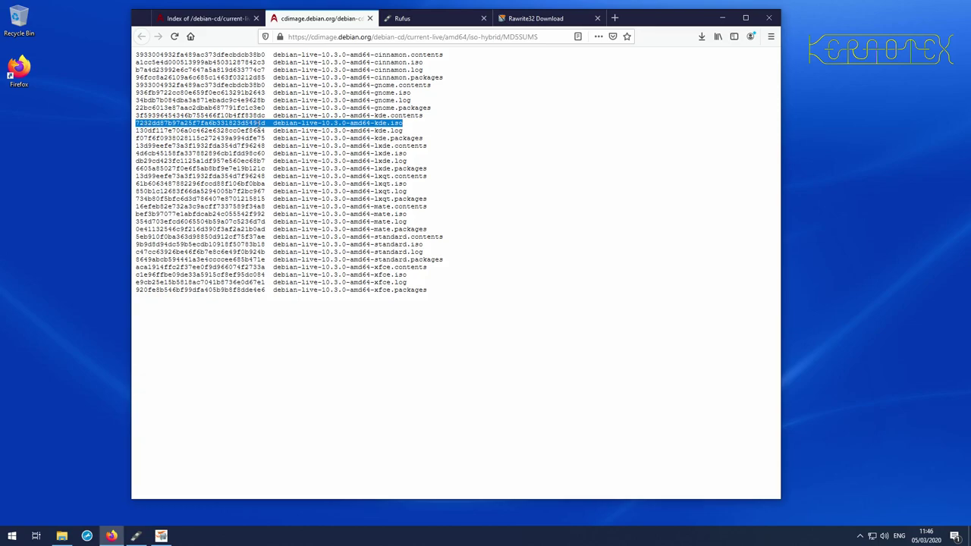
- Compare Rawrite32's MD5 checksum for the ISO with the highlighted line in Debian's MD5SUMS file, and close Rawrite32
click(161, 535)
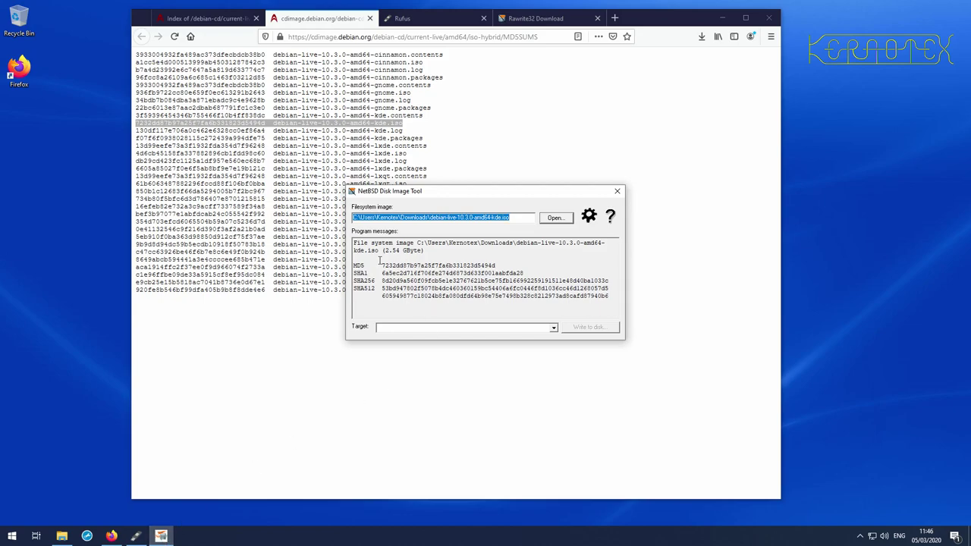
drag(381, 265, 395, 265)
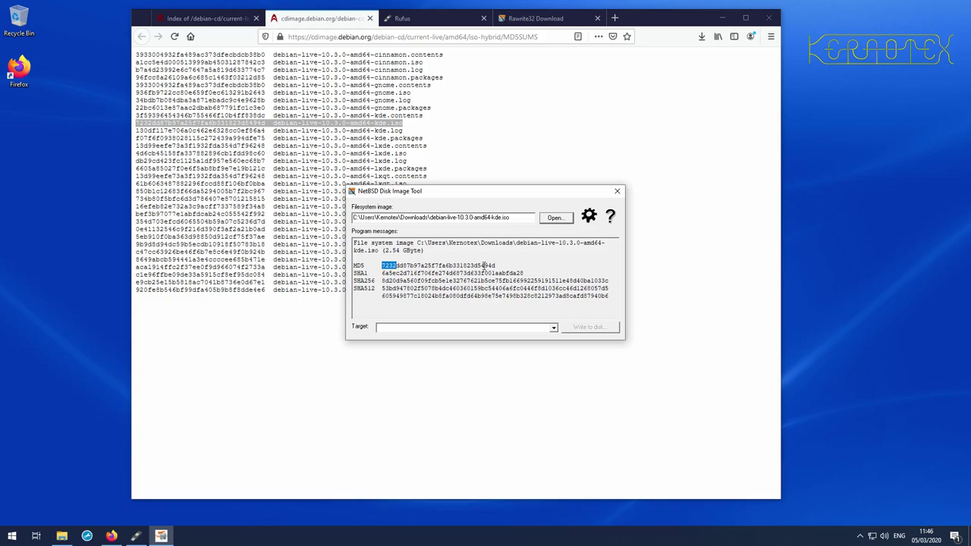
drag(479, 265, 495, 265)
click(616, 192)
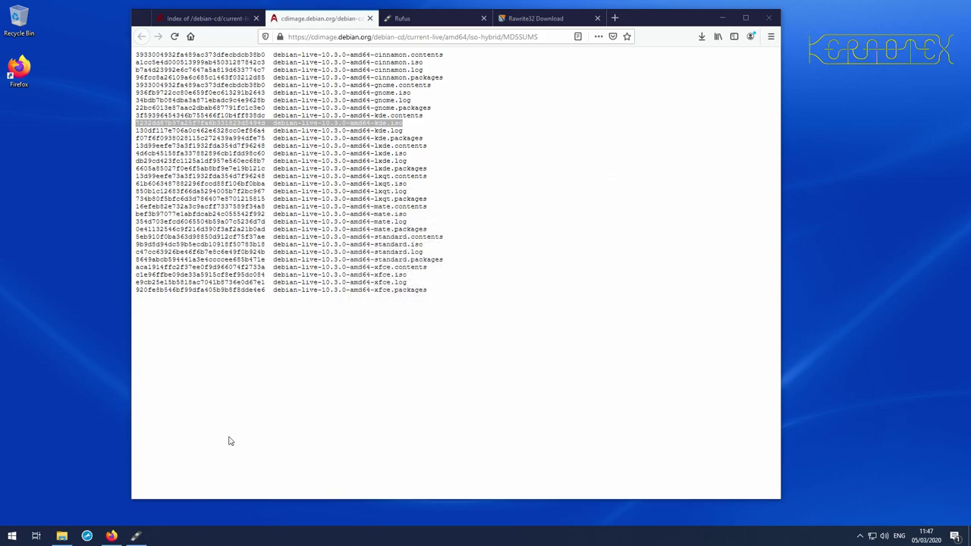
- Switch to Rufus, clear the other windows away, and load debian-live-10.3.0-amd64-kde from Downloads as the boot image
click(136, 535)
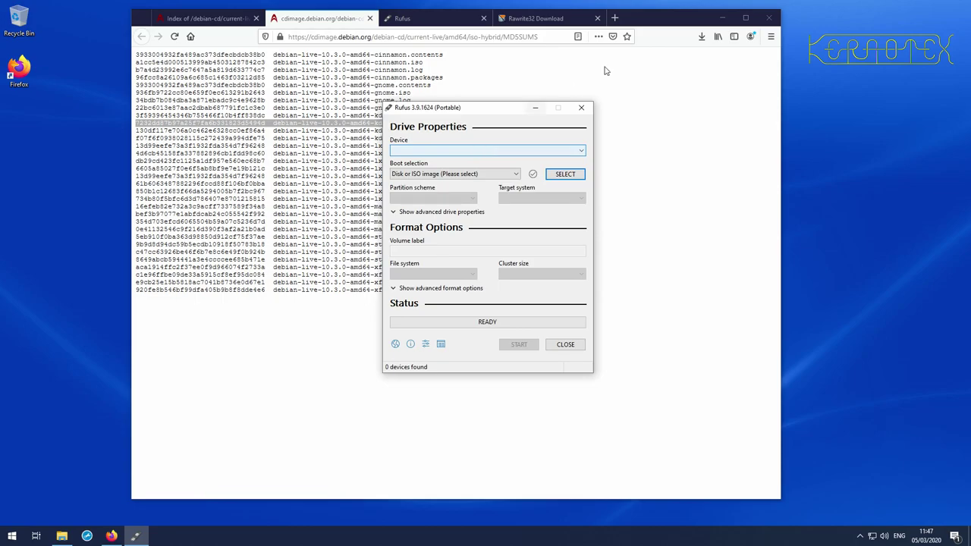
click(723, 18)
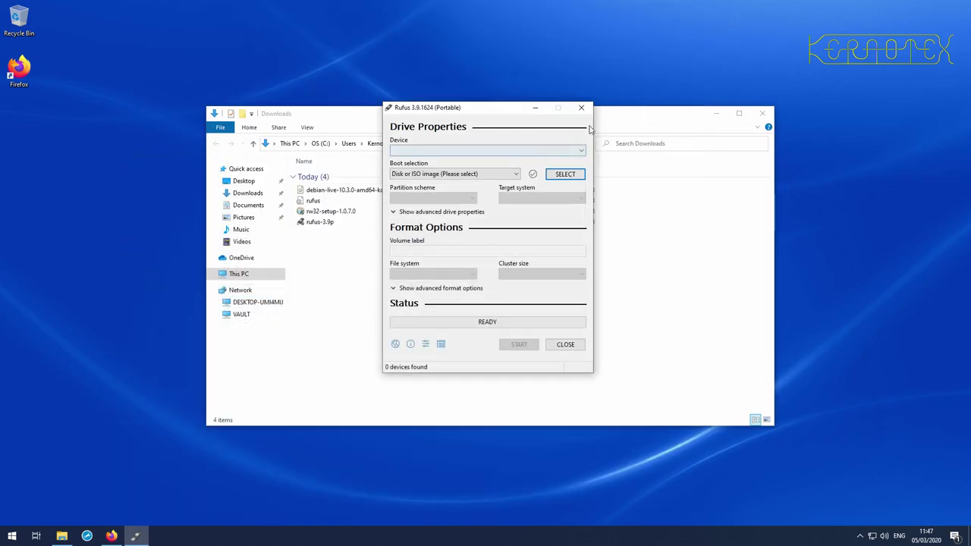
click(709, 114)
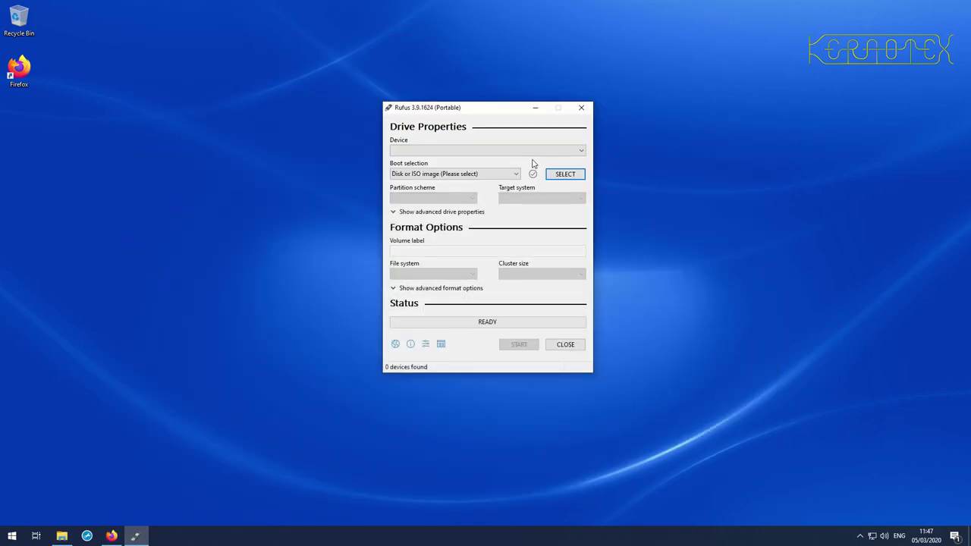
click(579, 152)
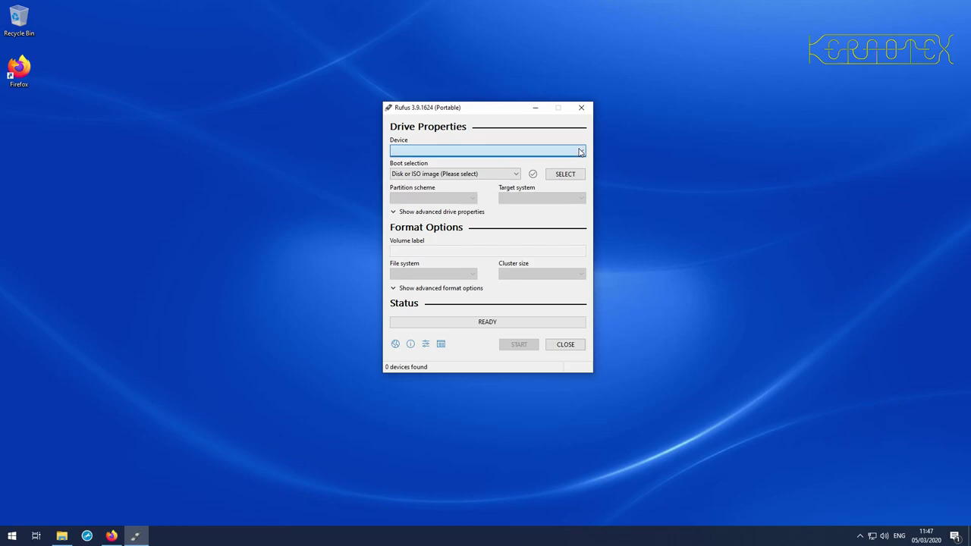
click(565, 176)
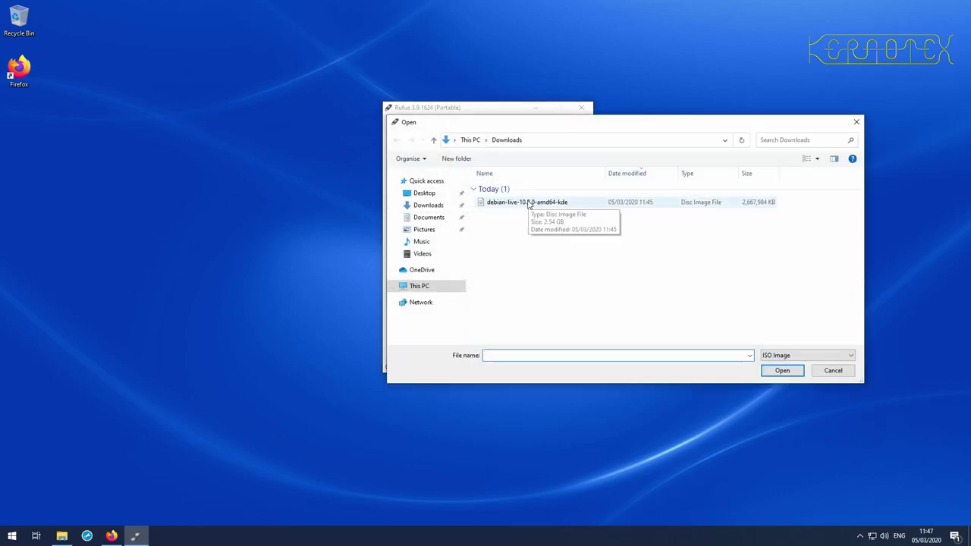
click(530, 204)
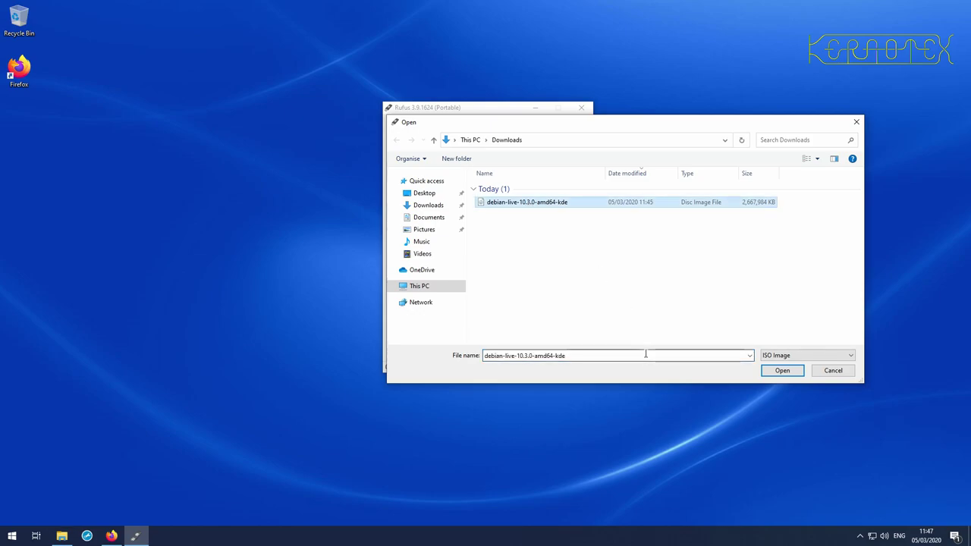
click(768, 370)
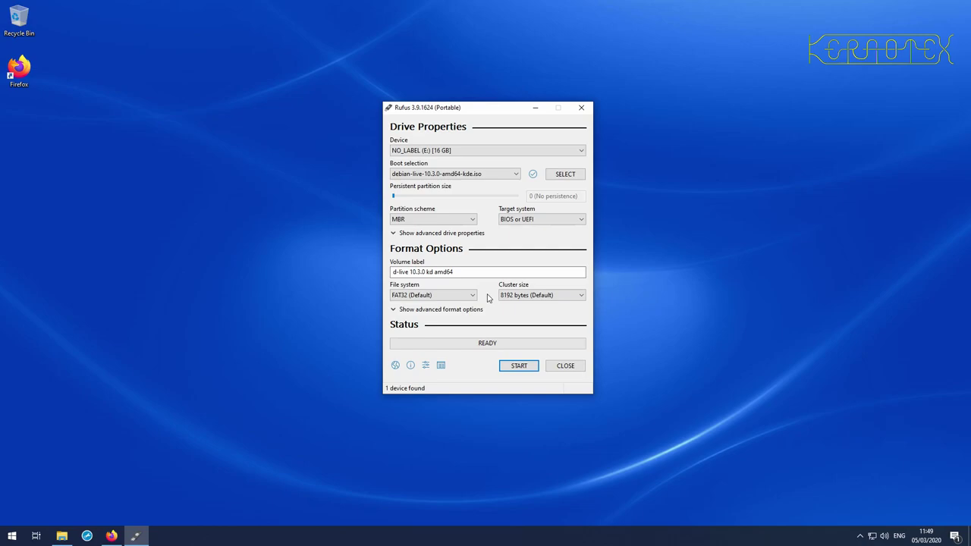
- Show the Rufus log and write the image to the 16 GB USB drive in DD Image mode, accepting the Syslinux download and data erasure
click(440, 367)
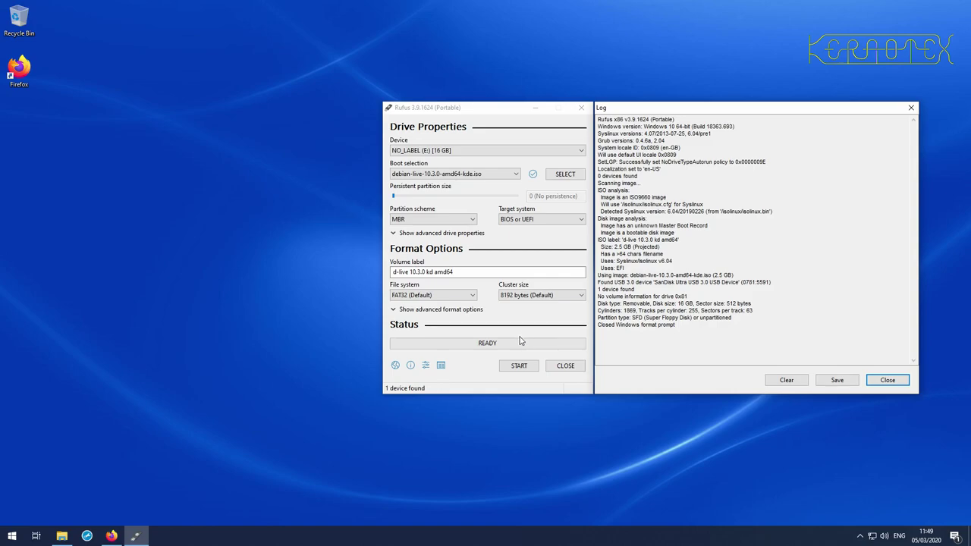
click(519, 367)
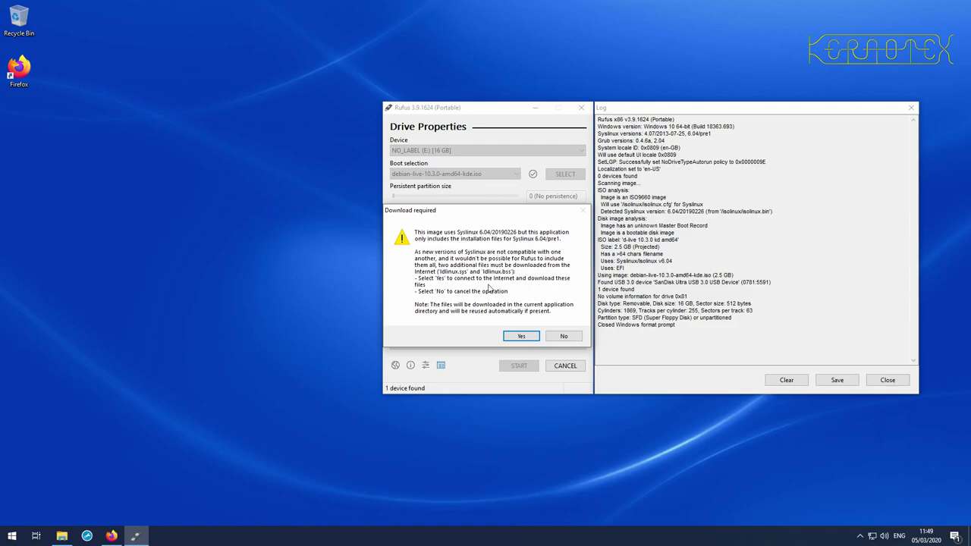
click(519, 336)
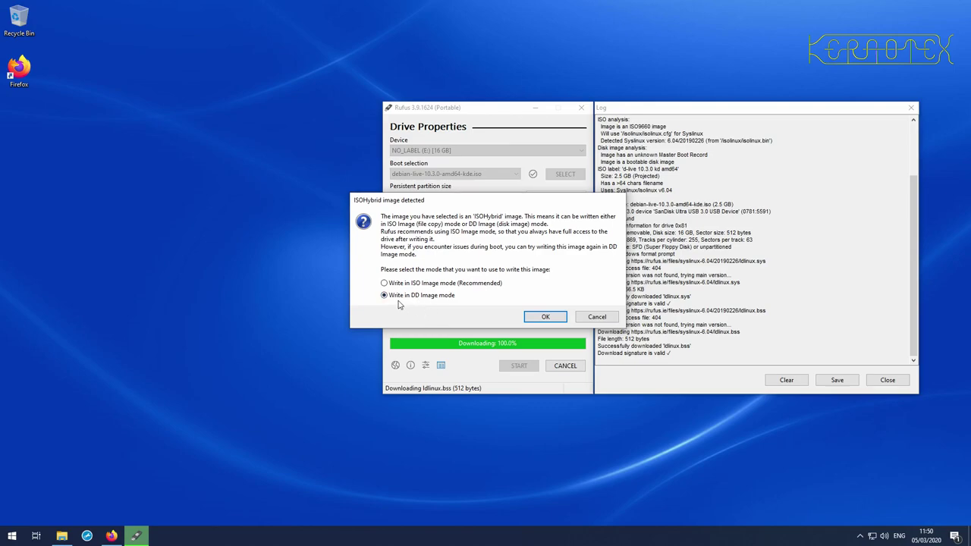
click(529, 318)
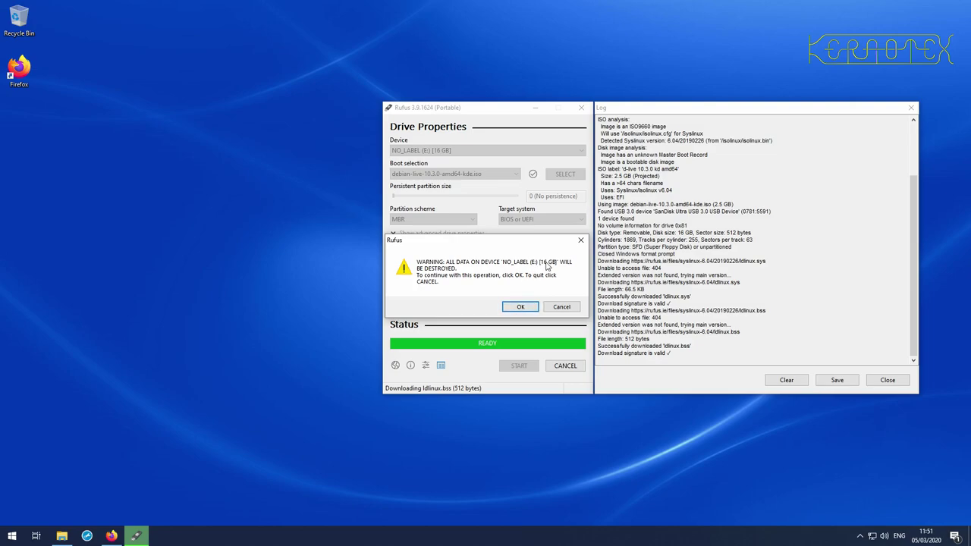
click(521, 308)
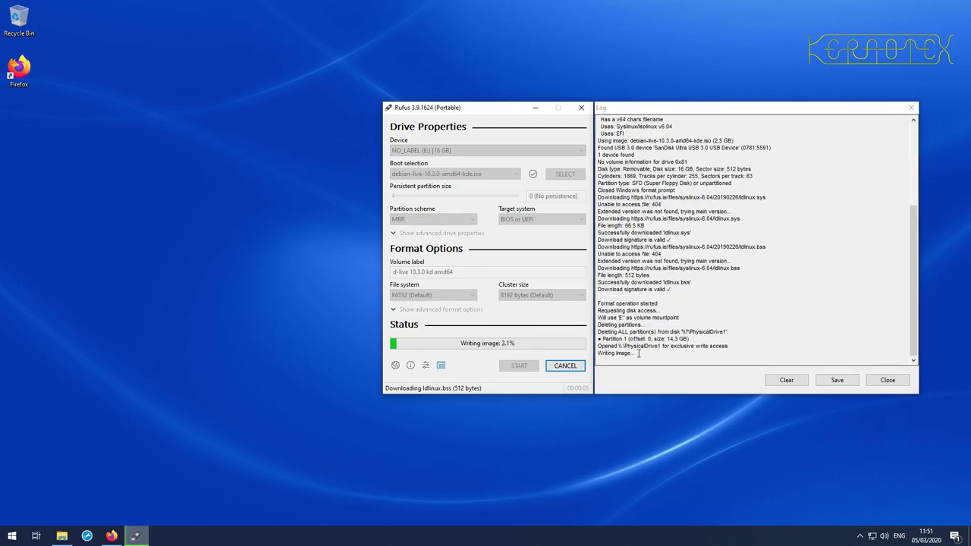
drag(637, 352, 604, 354)
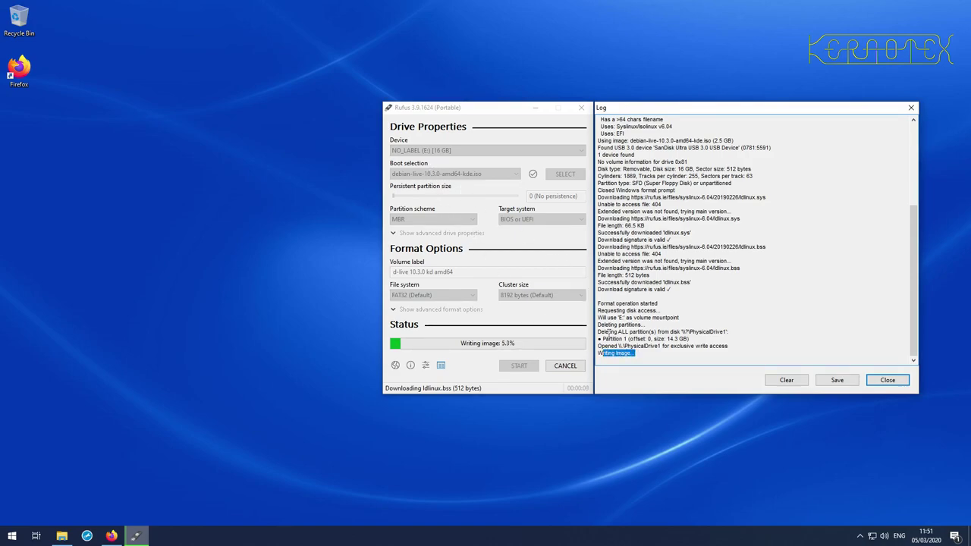
click(627, 345)
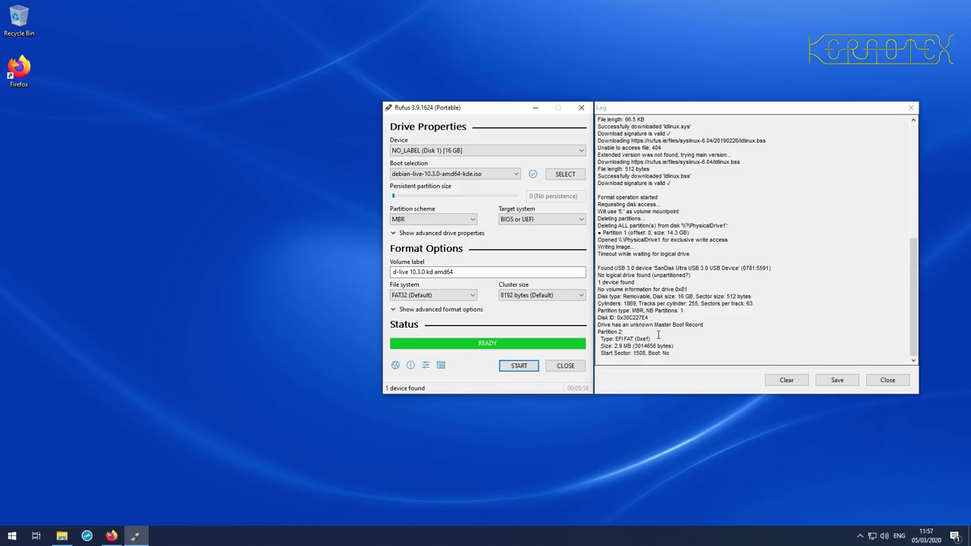
- Check the system tray's device removal options and This PC in File Explorer for the written USB drive
click(859, 537)
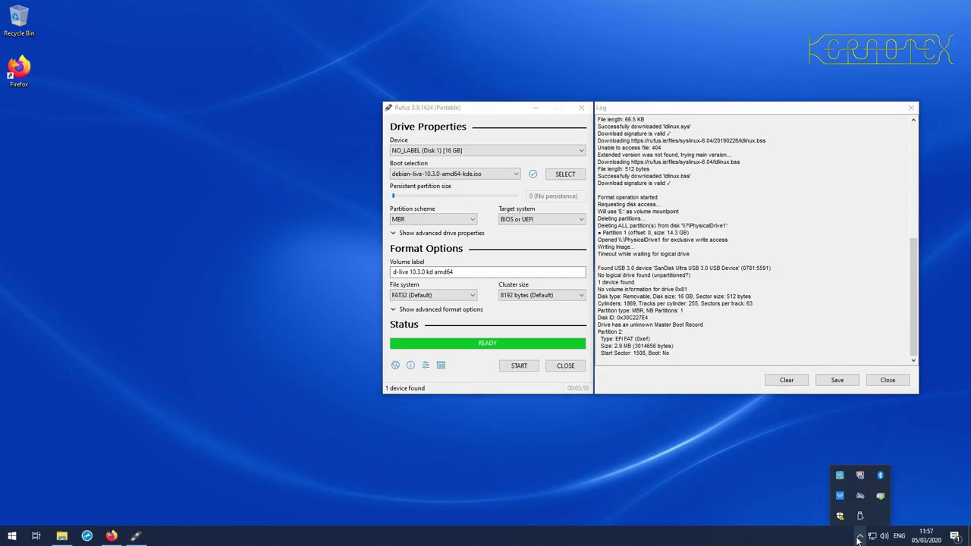
right_click(860, 516)
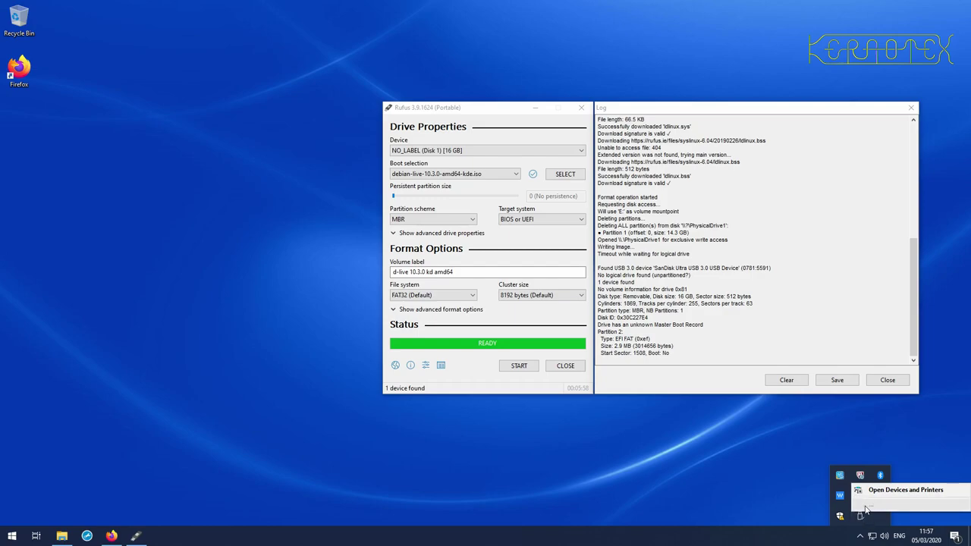
click(62, 534)
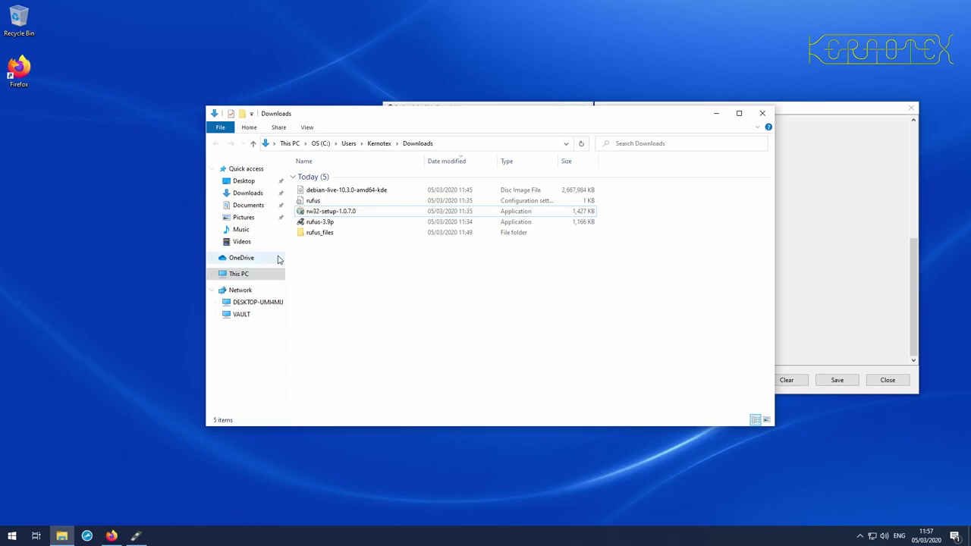
click(243, 275)
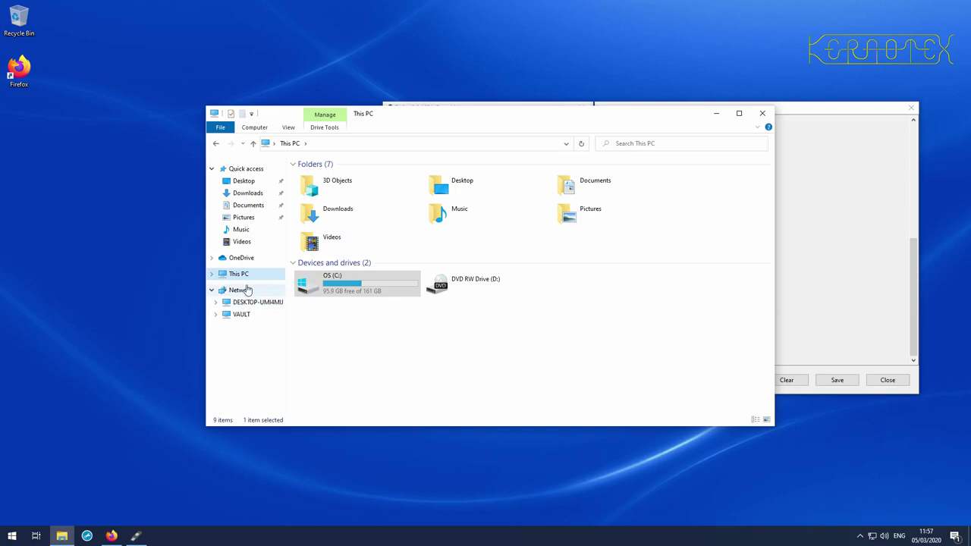
- Examine the partition and unallocated space on removable Disk 1 in Disk Management, and close Disk Management and File Explorer
right_click(13, 536)
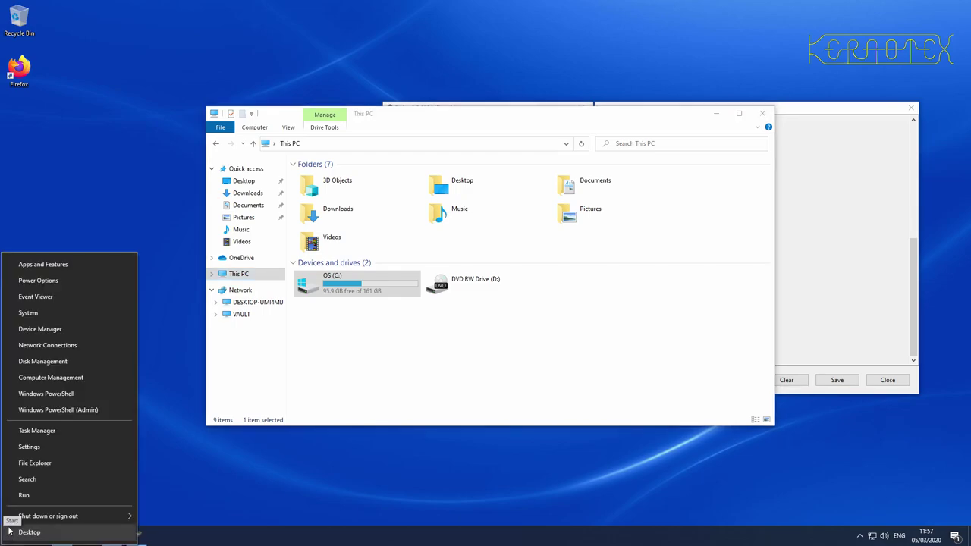
click(47, 362)
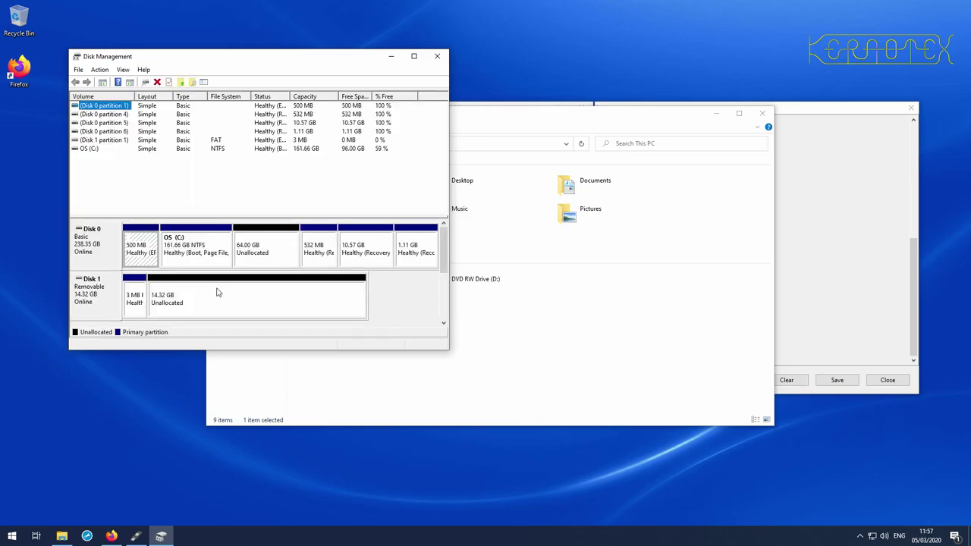
click(139, 311)
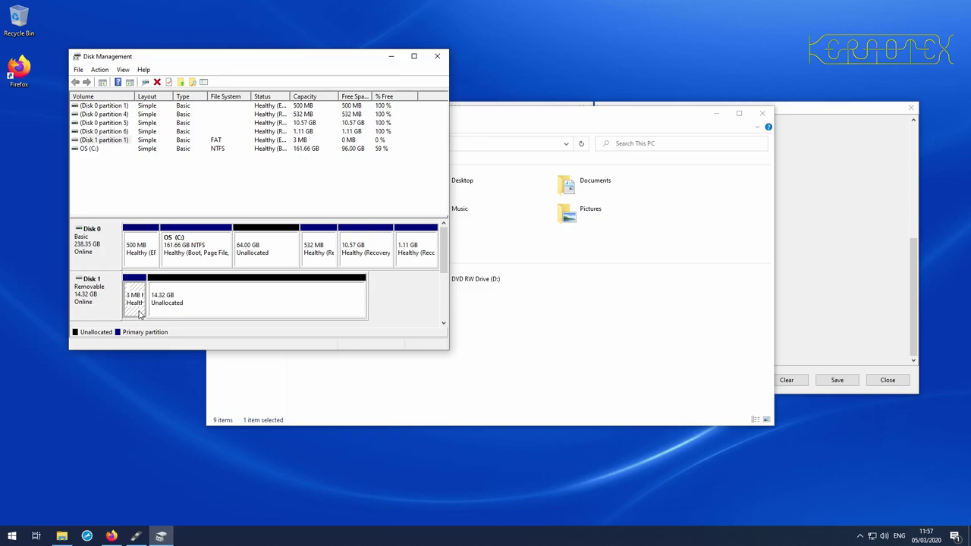
click(149, 257)
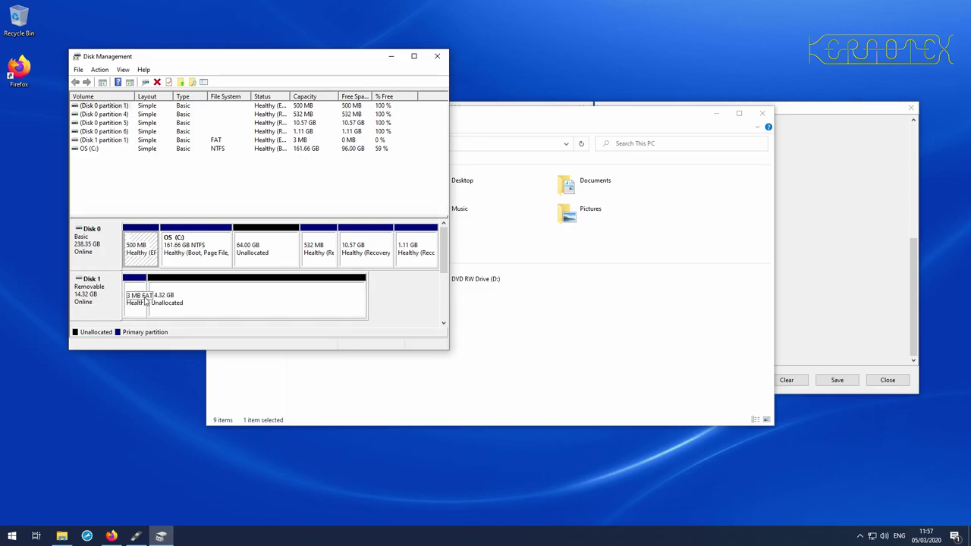
click(170, 307)
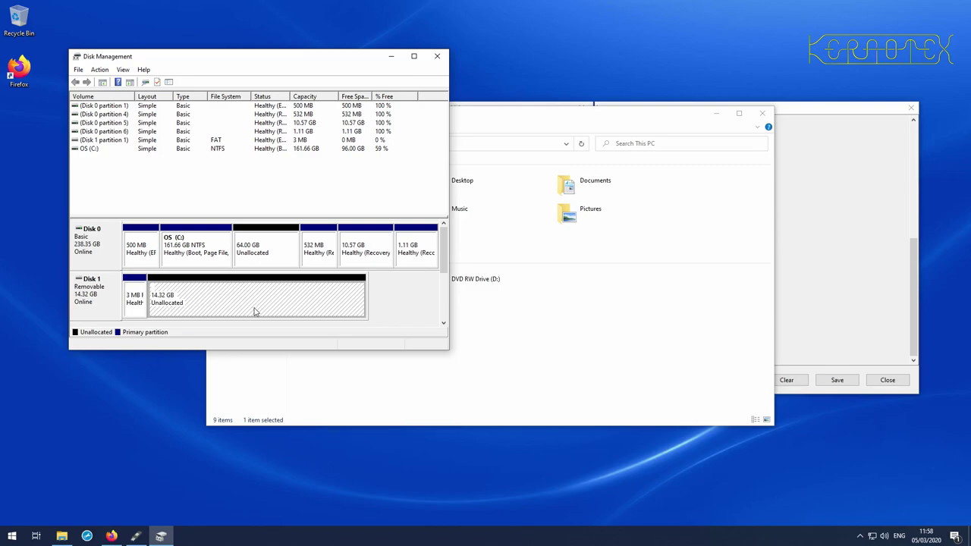
click(134, 311)
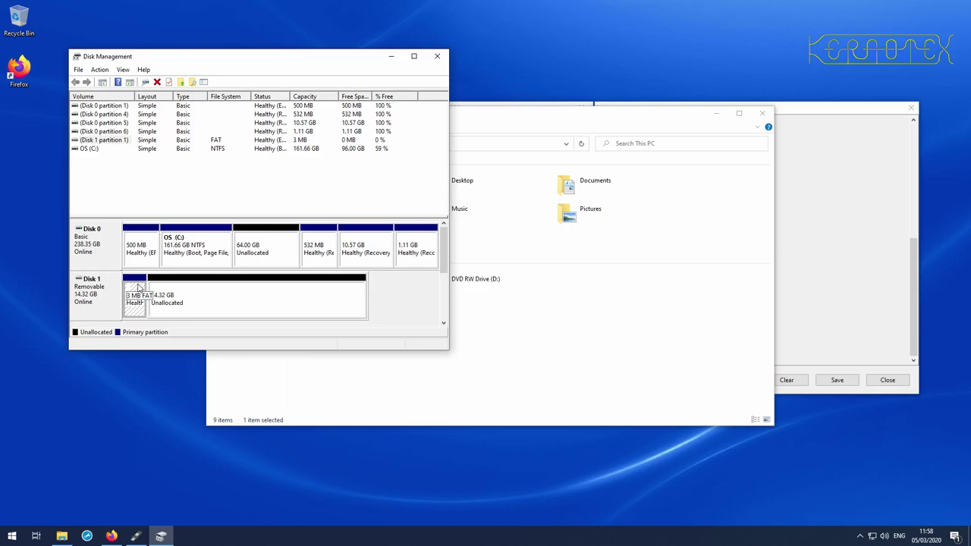
click(187, 289)
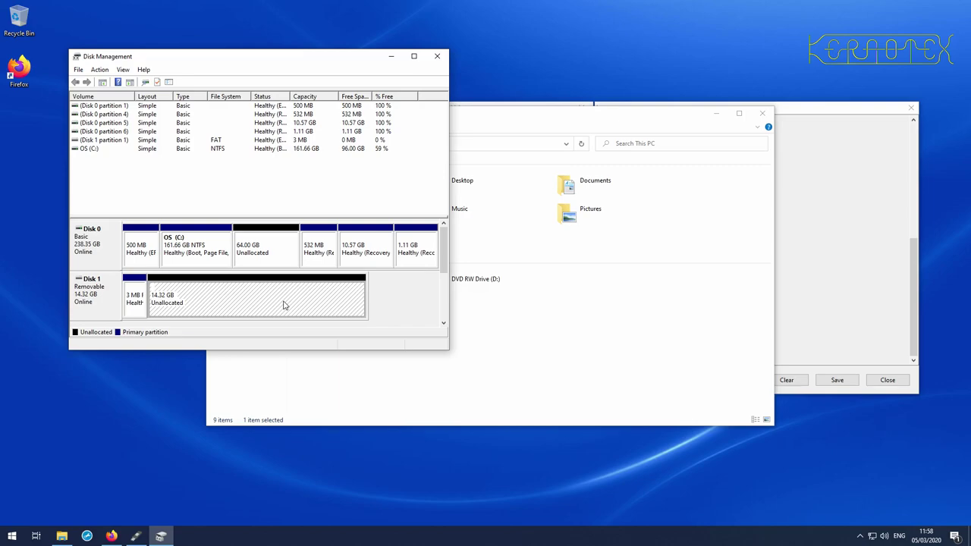
click(437, 56)
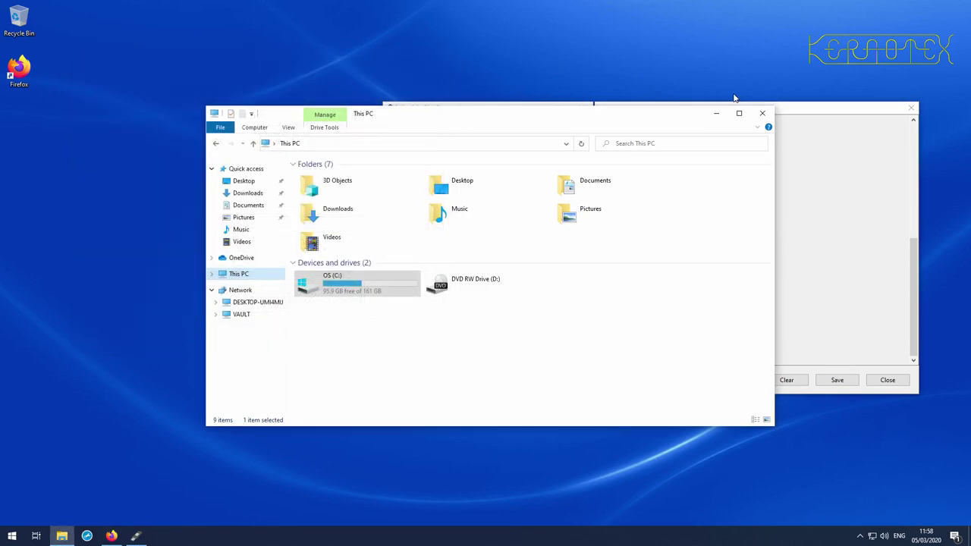
click(762, 113)
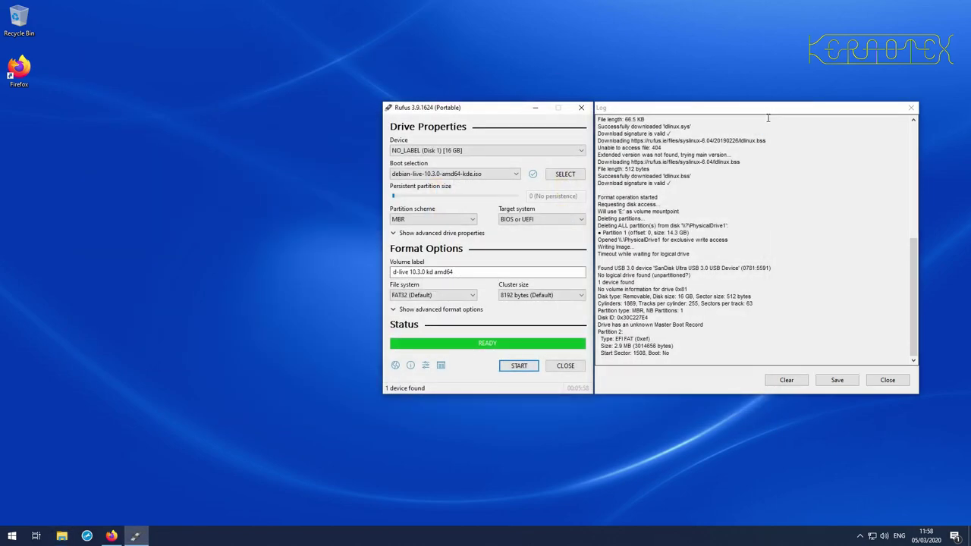
- Close Rufus and exit Firefox with all its open tabs
click(572, 369)
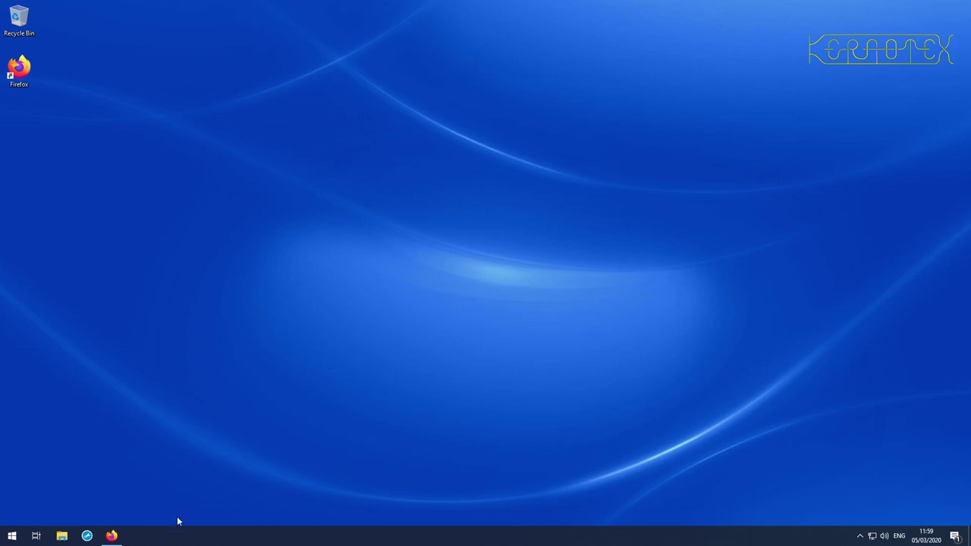
click(112, 536)
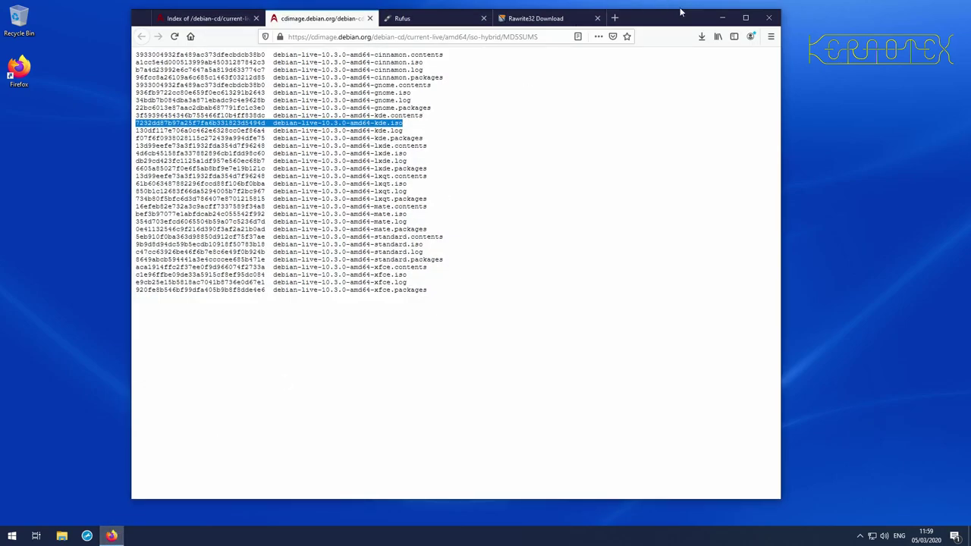
click(768, 18)
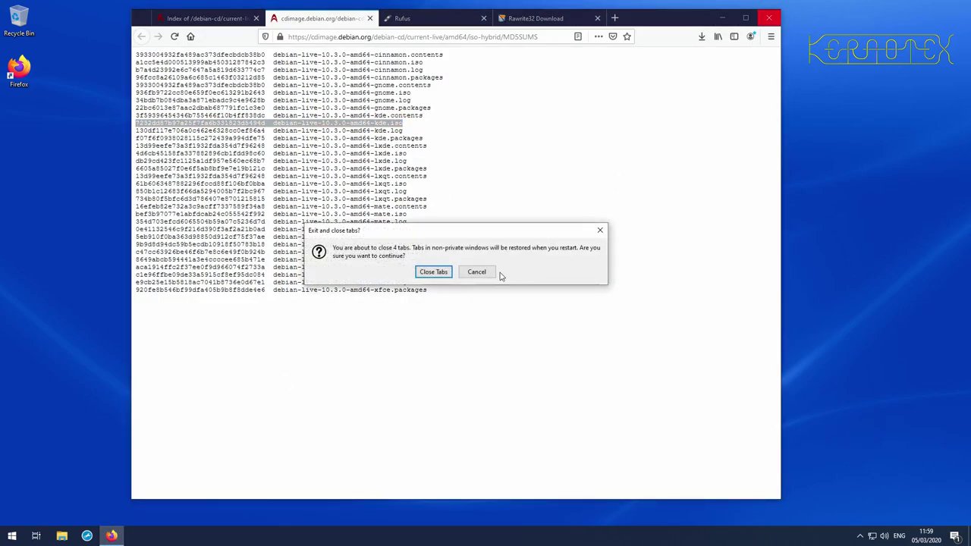
click(435, 274)
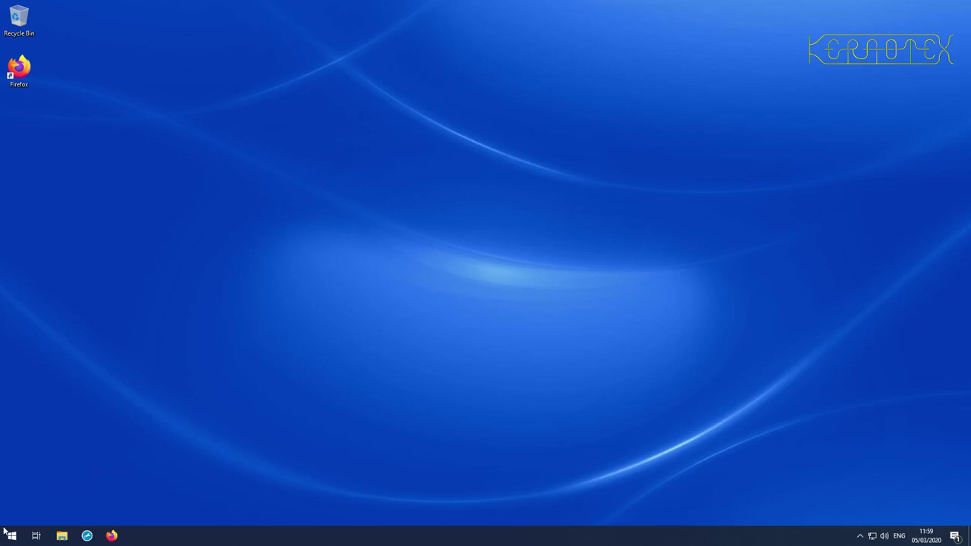
- Restart the computer, forcing the restart anyway while the McAfee update app is still open
right_click(11, 536)
mouse_move(31, 510)
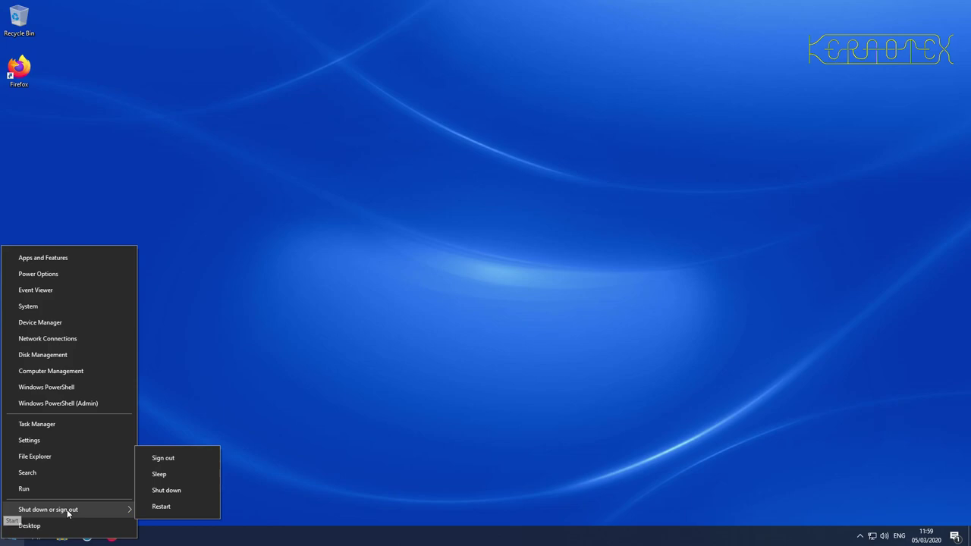
click(154, 513)
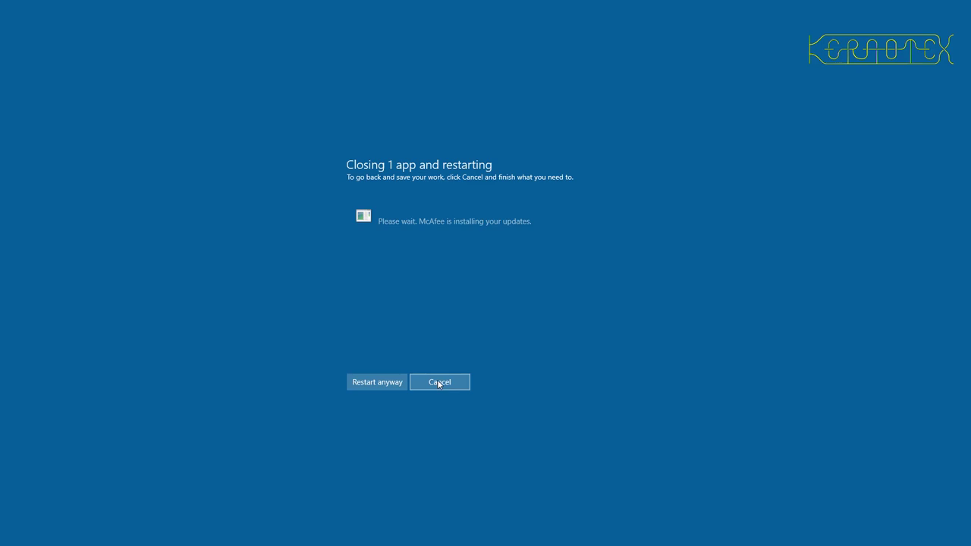
click(395, 384)
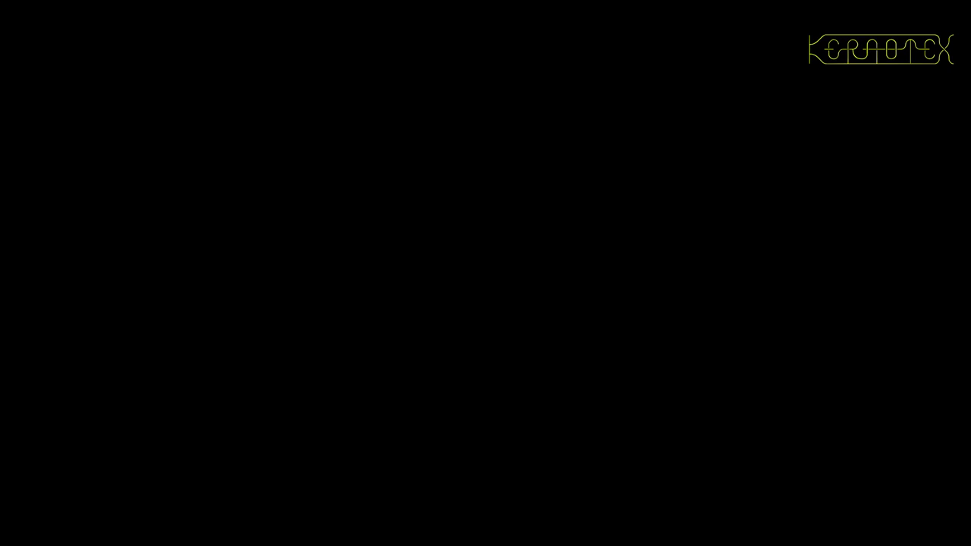
- Bring up the one-time boot menu during startup and boot from the UEFI: SanDisk device
key(F12)
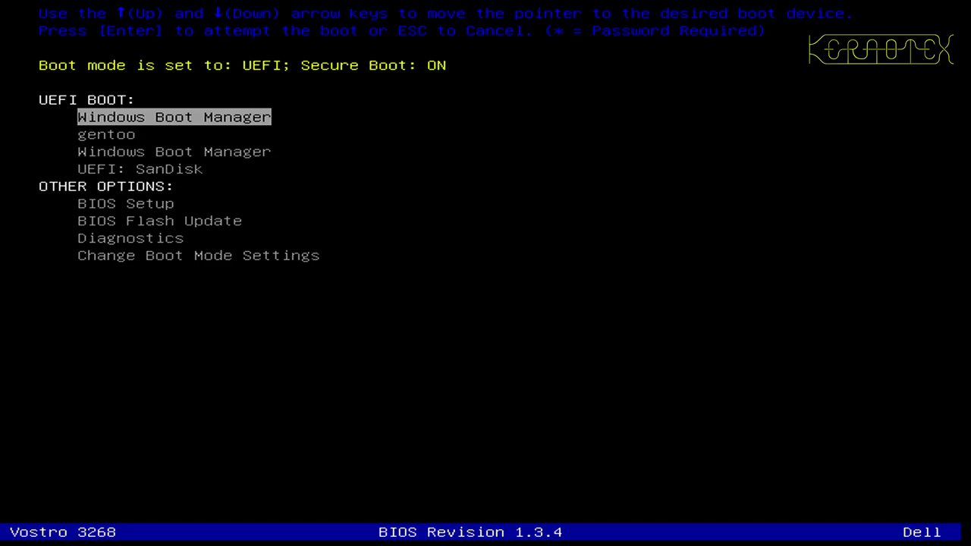
key(Down)
key(Down)
key(Down)
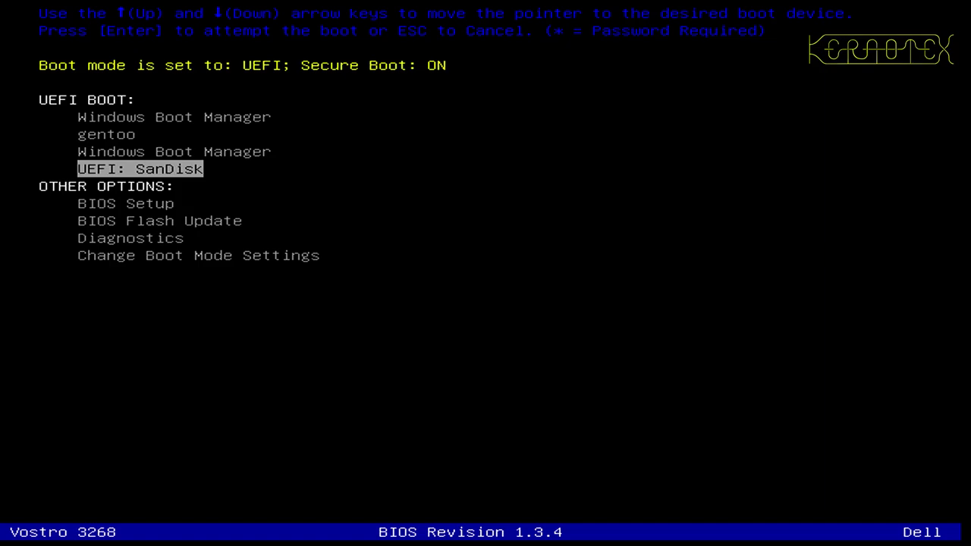
key(Return)
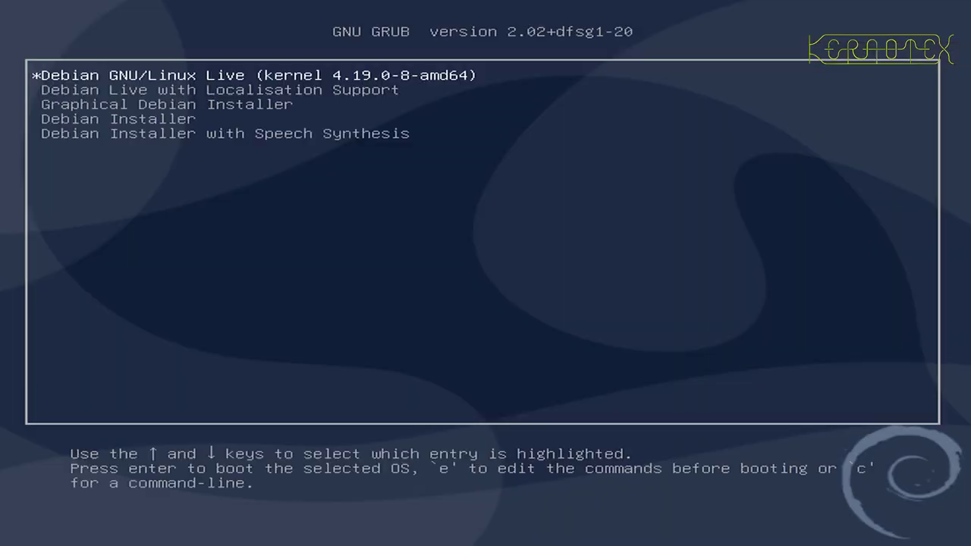
- Look through the Debian live and installer boot entries, and enter the computer's BIOS Setup
key(Down)
key(Up)
key(Down)
key(Down)
key(Up)
key(Up)
key(Return)
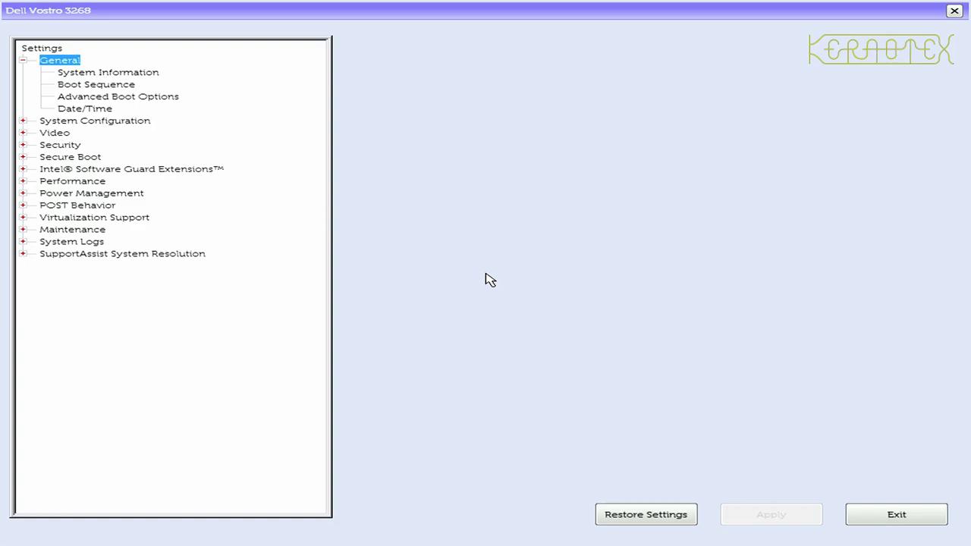
- Set Secure Boot Enable to Disabled, accept the security warning, and apply the change without saving it as custom user settings
click(23, 157)
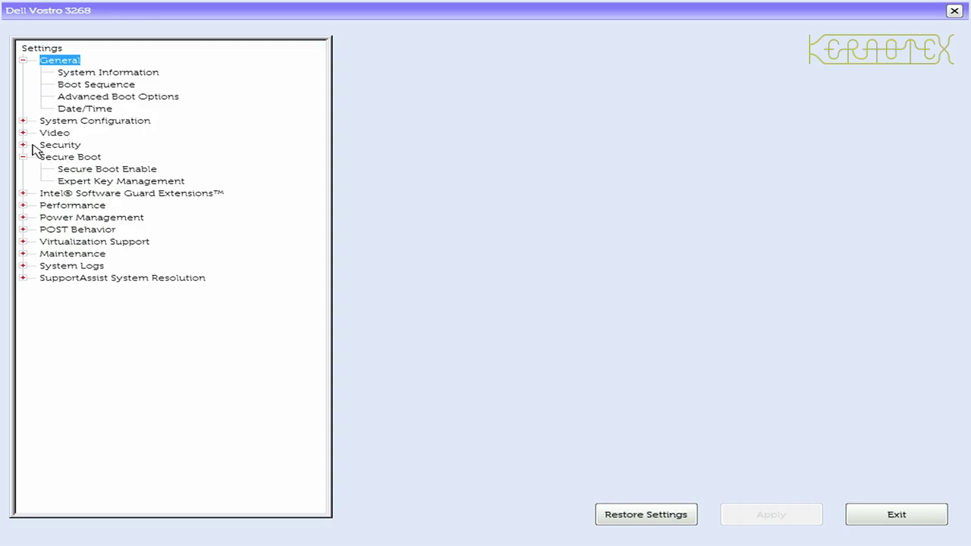
click(58, 157)
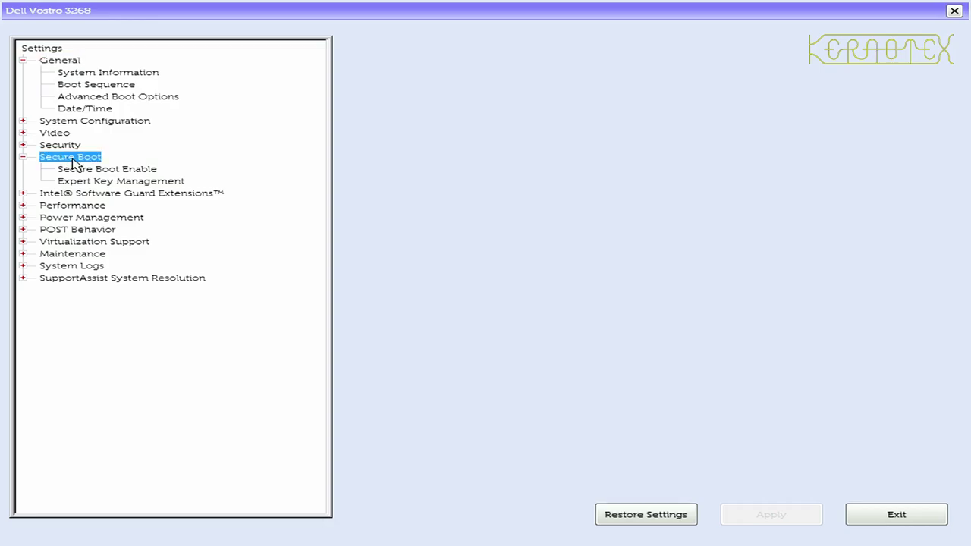
click(82, 170)
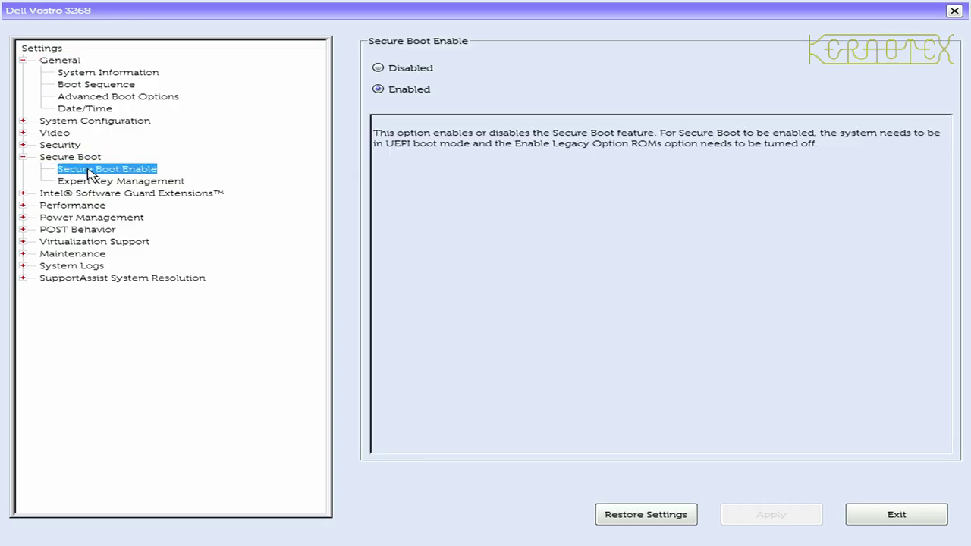
click(378, 68)
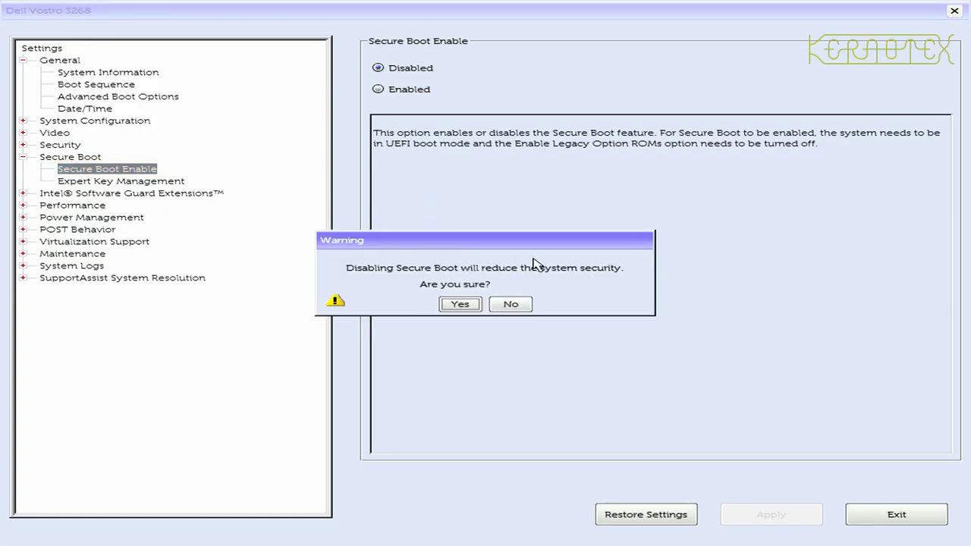
click(460, 304)
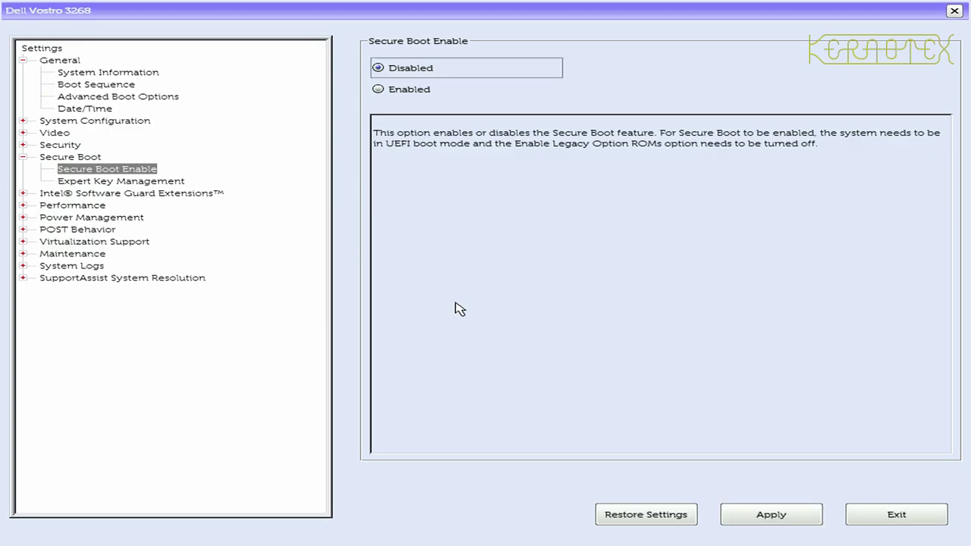
click(786, 527)
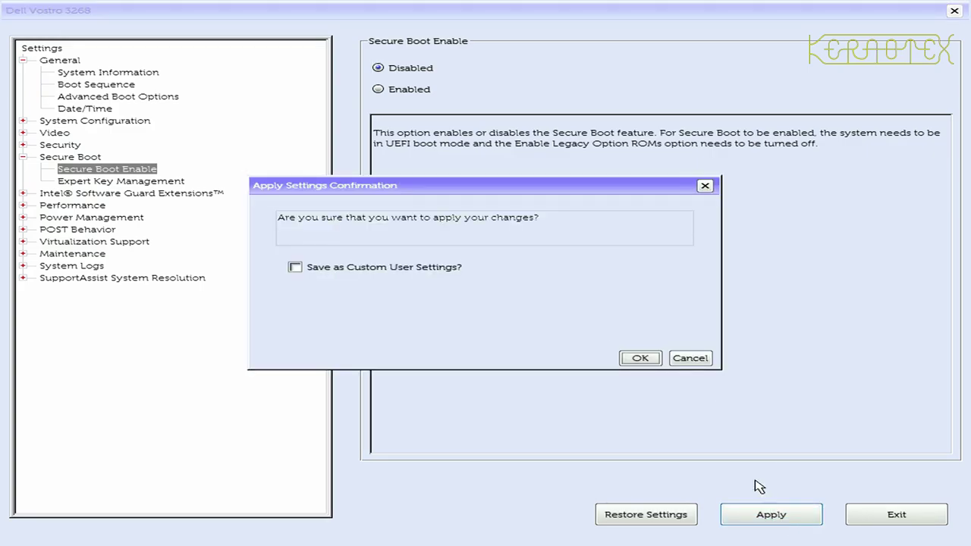
click(637, 359)
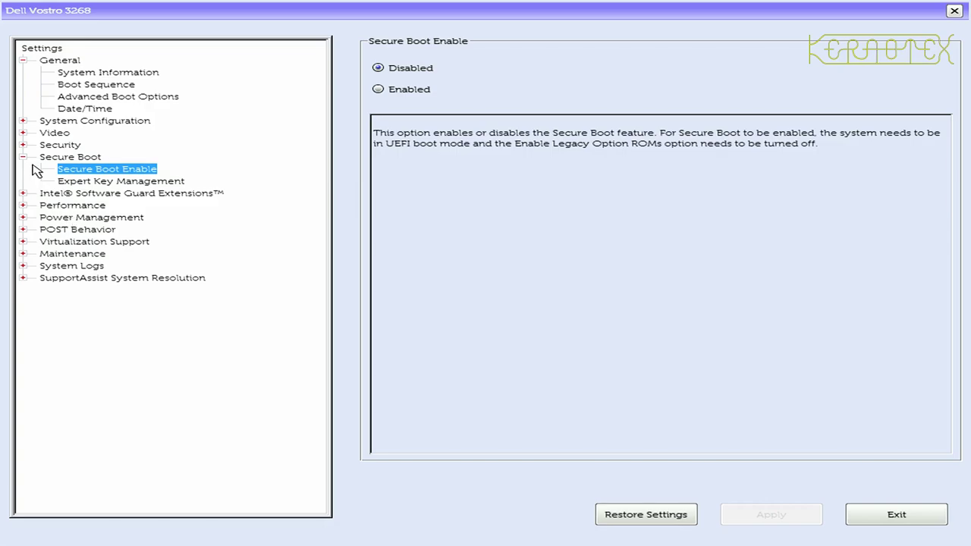
- Try moving UEFI: SanDisk to the top of the Boot Sequence, and return it to the last position
click(67, 86)
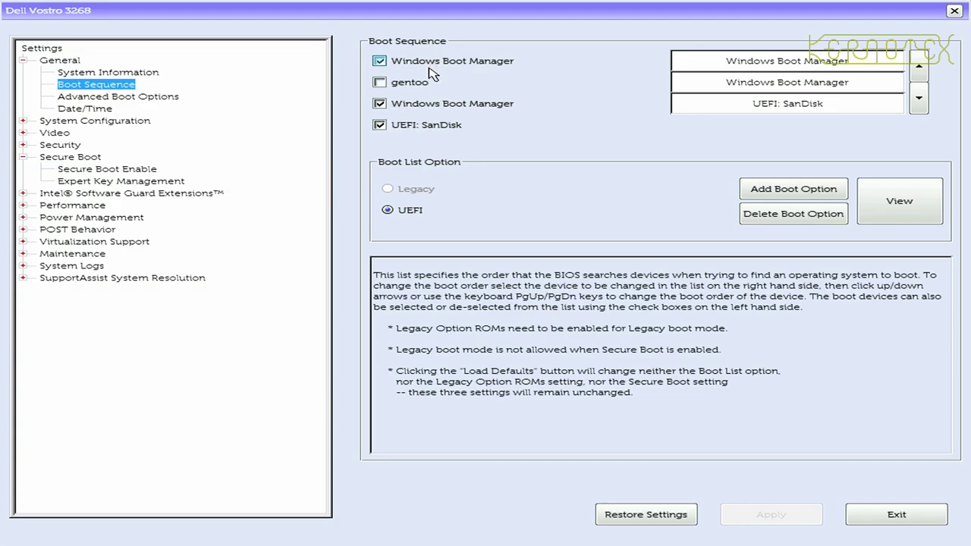
click(801, 100)
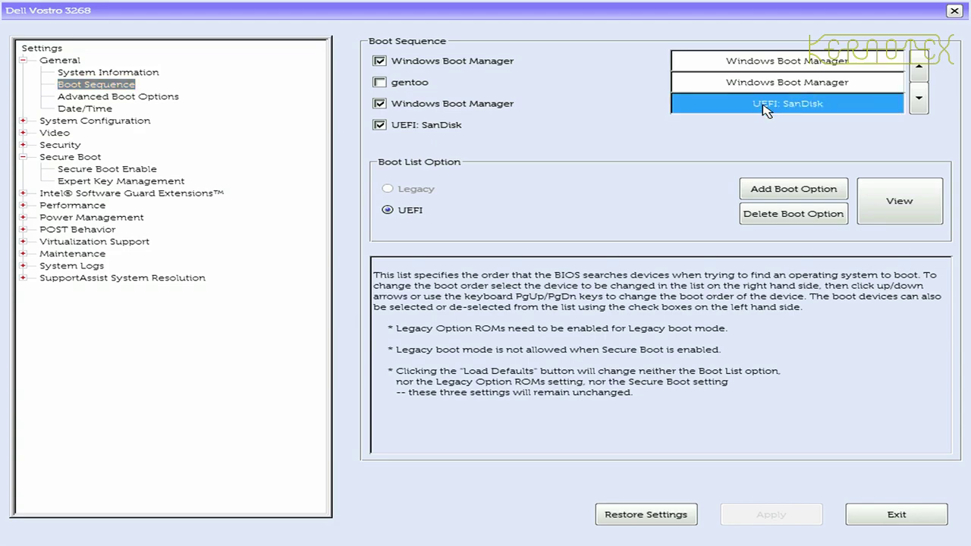
click(919, 66)
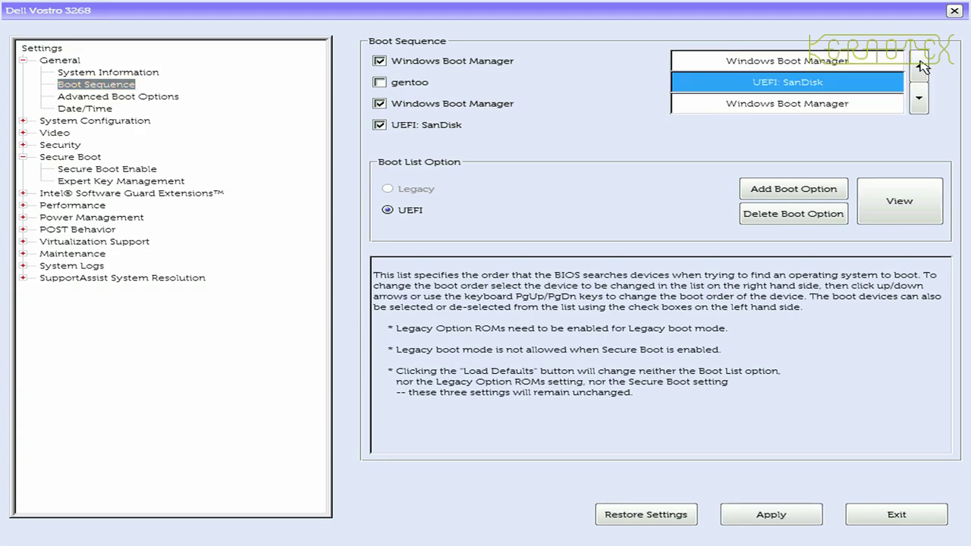
click(920, 66)
click(918, 111)
click(917, 111)
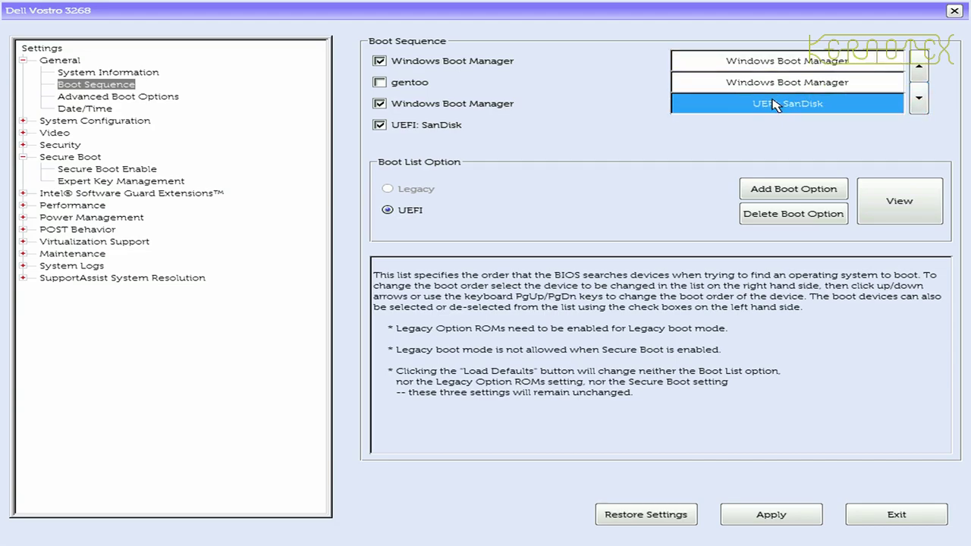
click(919, 67)
click(920, 67)
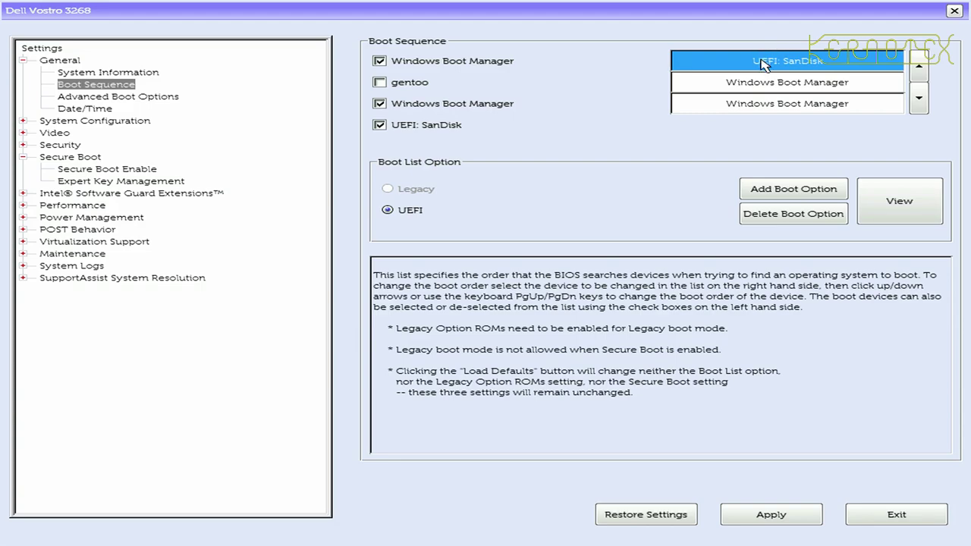
click(917, 97)
click(917, 97)
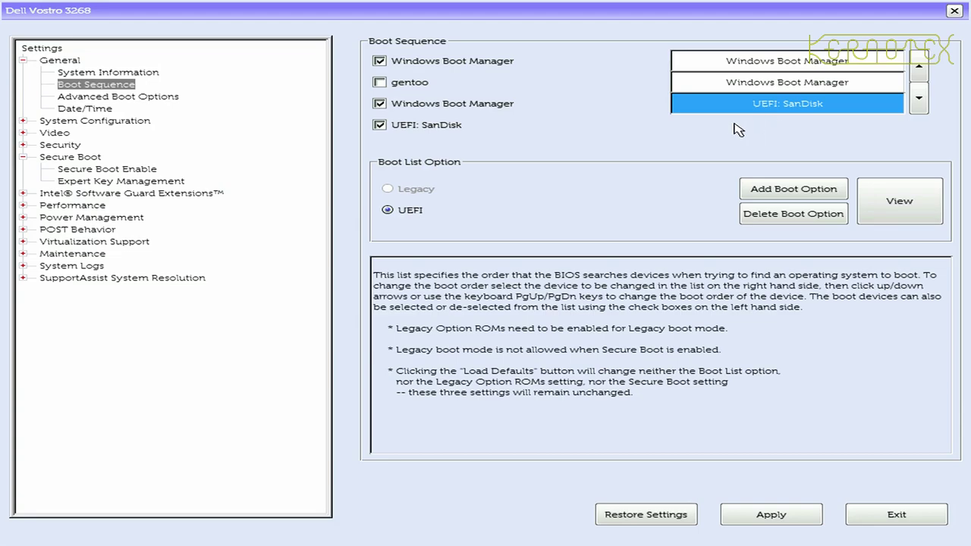
- Exit the BIOS setup without saving the Boot Sequence changes
click(880, 518)
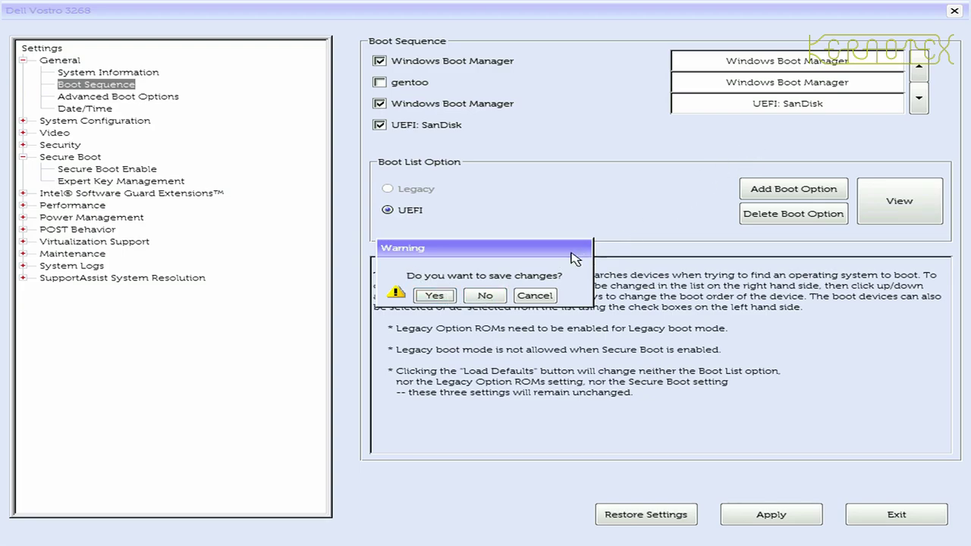
click(484, 296)
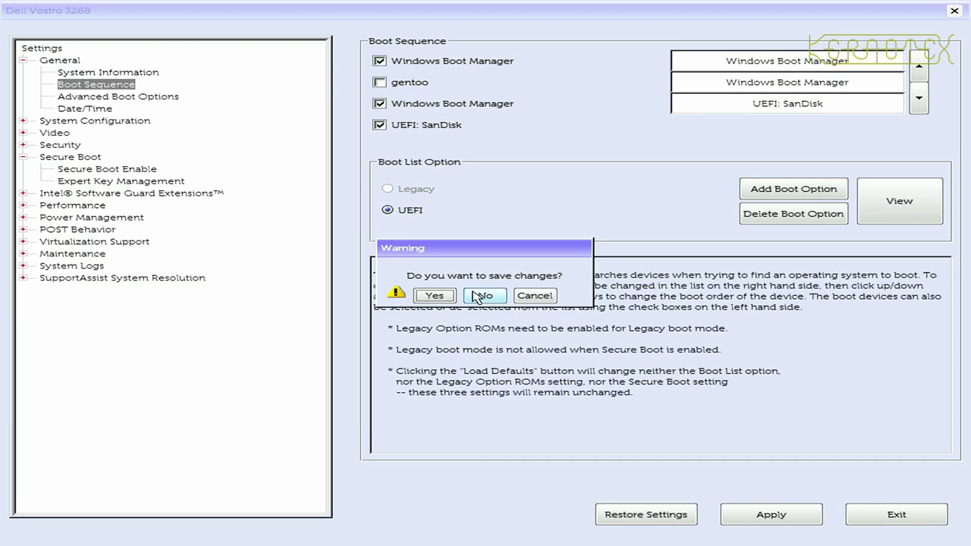